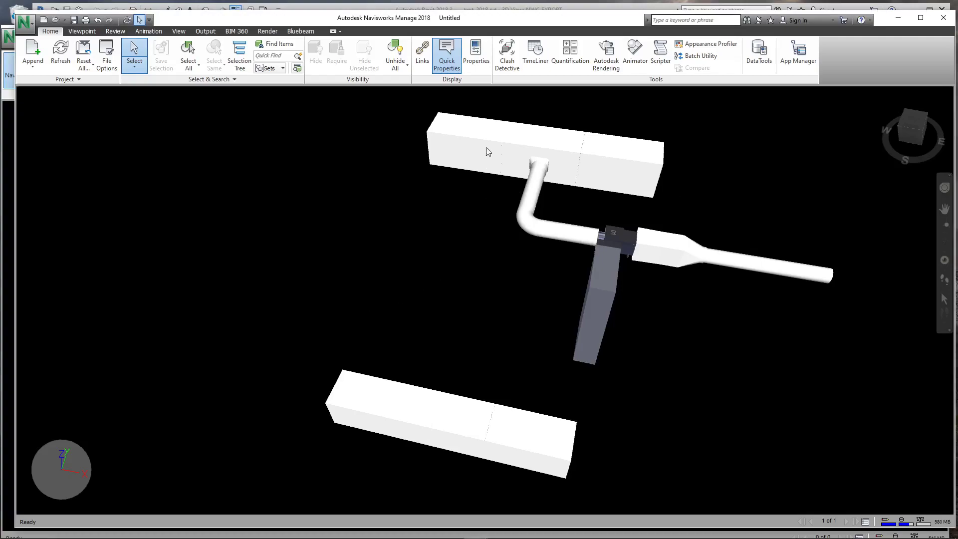
pyautogui.keyDown('shift'); pyautogui.moveTo(540, 270); pyautogui.dragTo(545, 264, button='middle'); pyautogui.keyUp('shift')
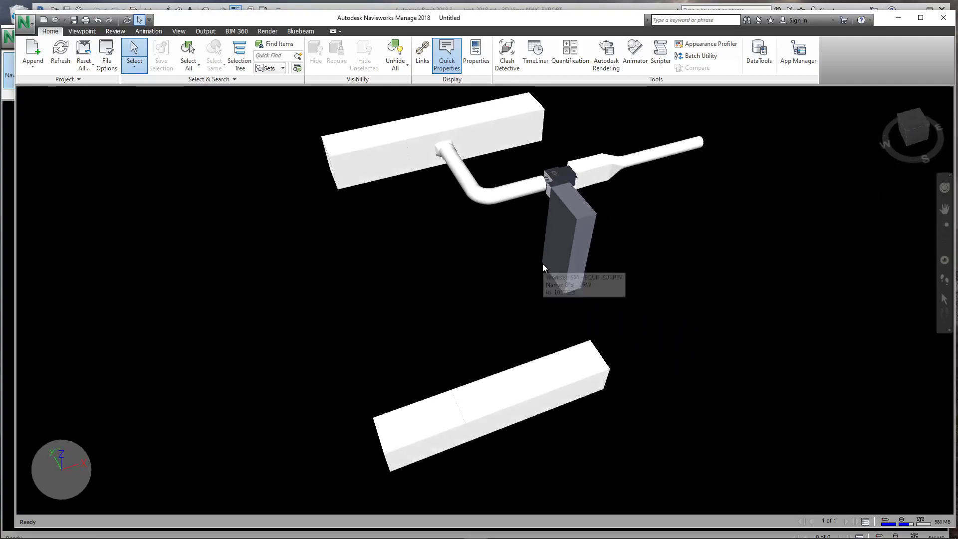
pyautogui.scroll(2, 471, 248)
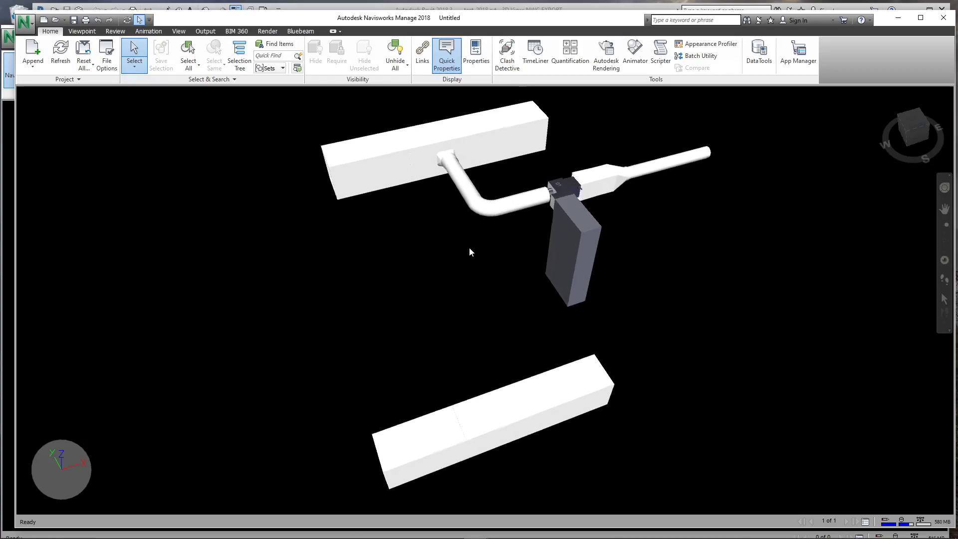
pyautogui.keyDown('shift'); pyautogui.moveTo(471, 247); pyautogui.dragTo(473, 244, button='middle'); pyautogui.keyUp('shift')
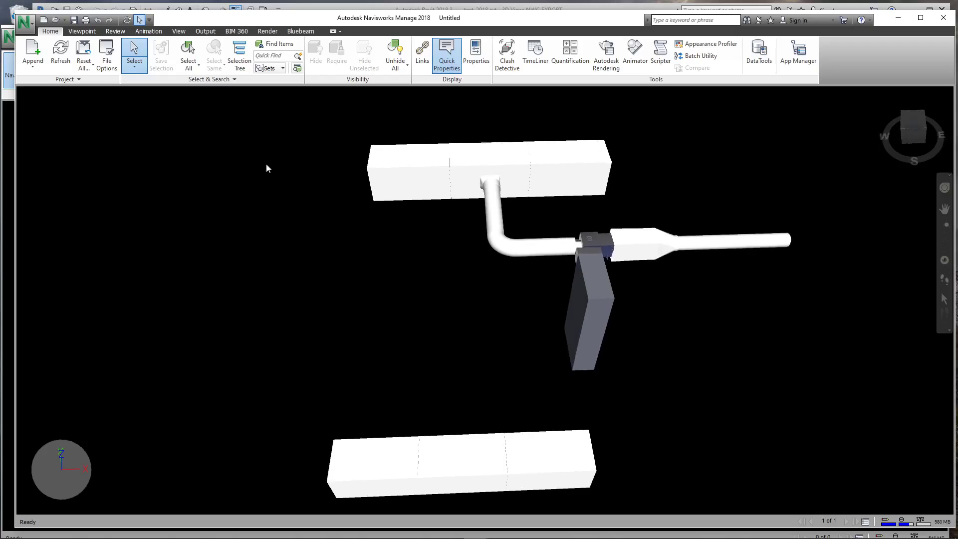
# Show the Sets, Appearance Profiler and Find Items windows
pyautogui.click(179, 32)
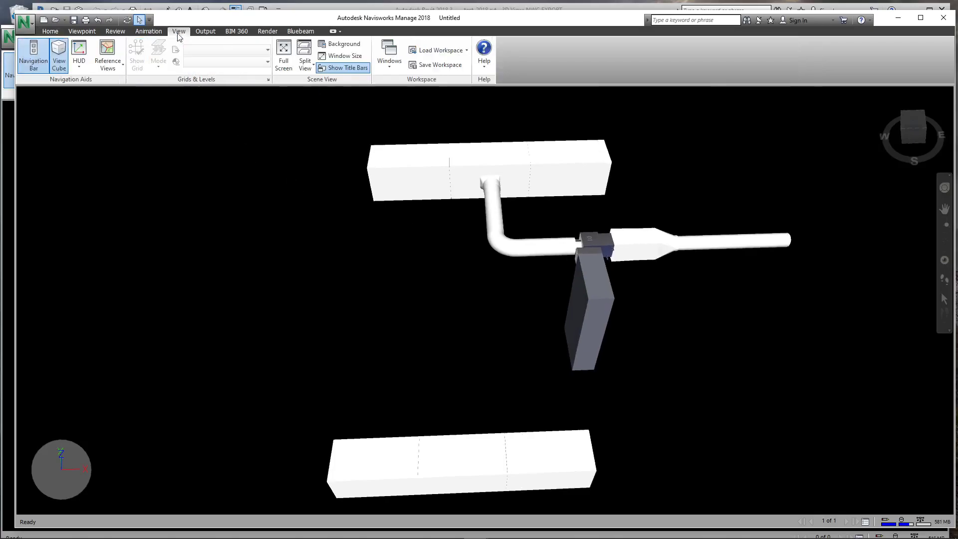
pyautogui.click(393, 69)
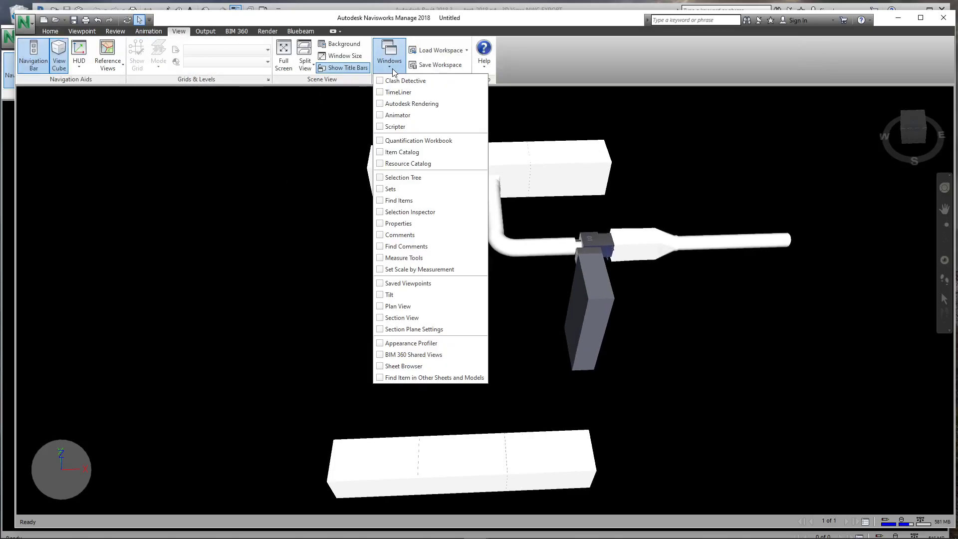
pyautogui.click(382, 189)
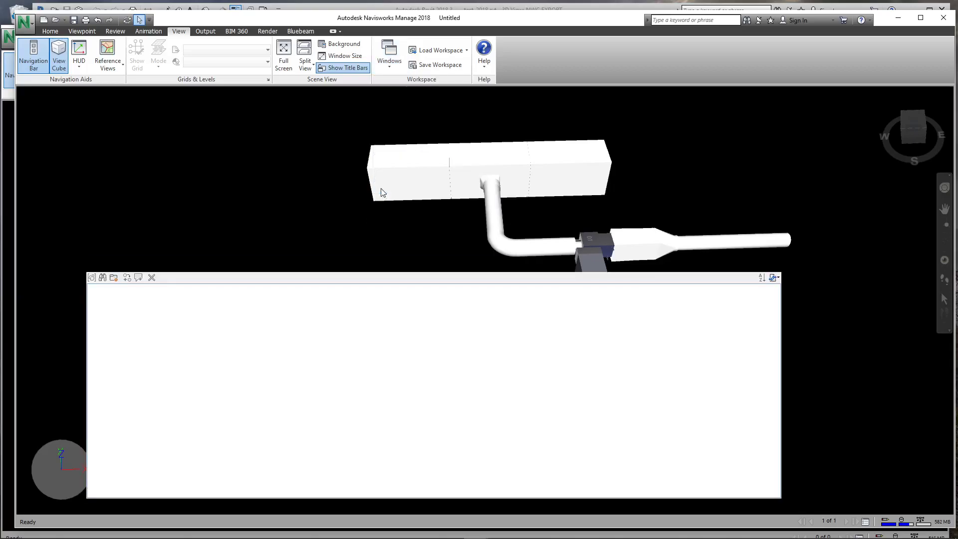
pyautogui.click(389, 55)
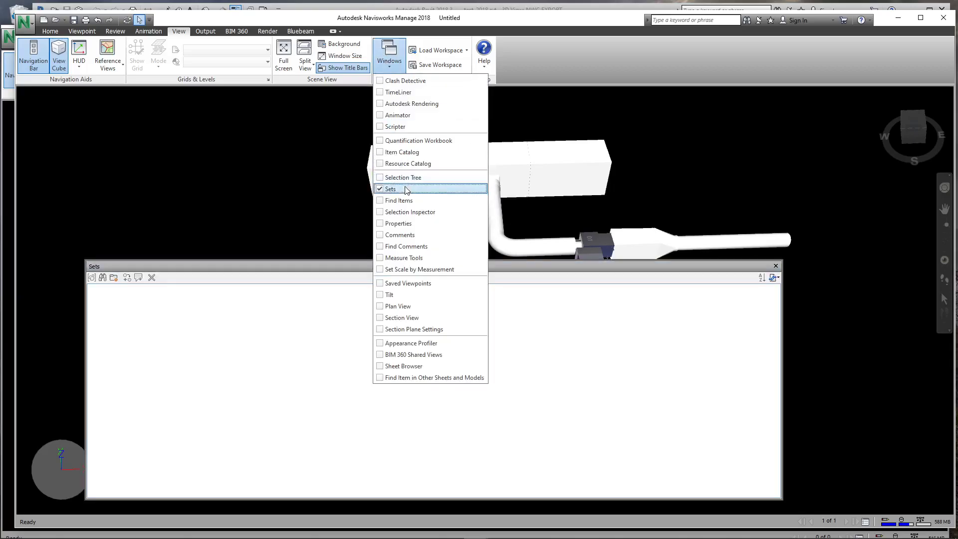
pyautogui.click(383, 344)
pyautogui.click(389, 56)
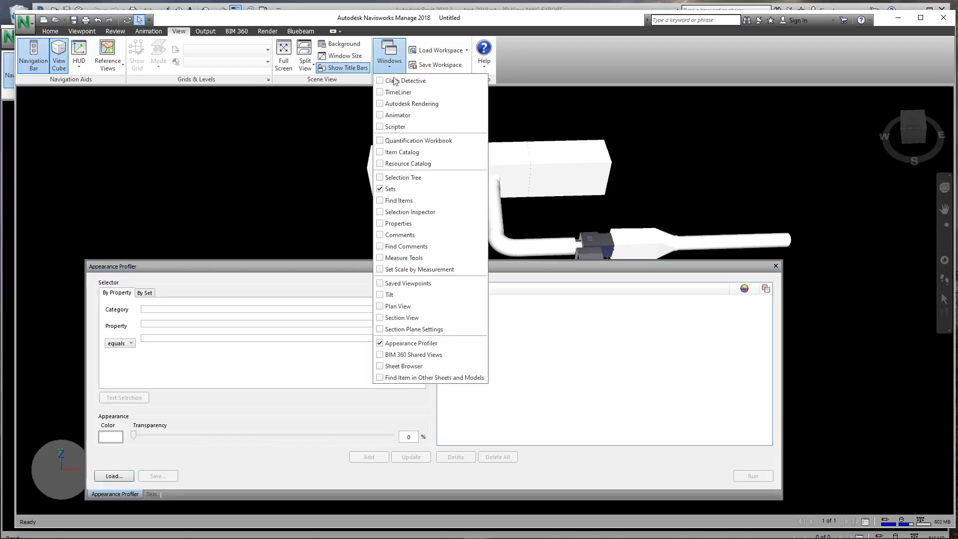
pyautogui.click(383, 202)
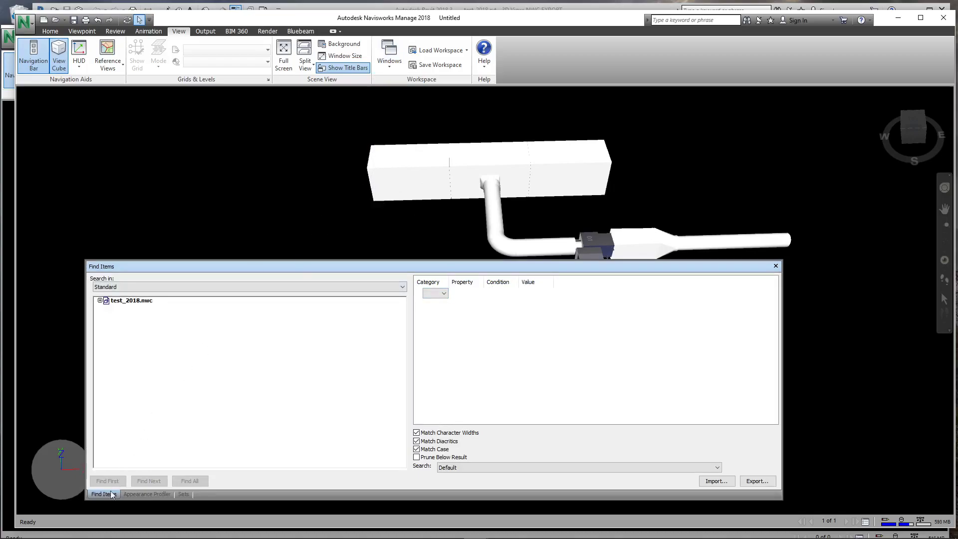
# Start a Find Items condition with category Element and property Workset, widening the Category column to read its options
pyautogui.click(443, 294)
pyautogui.click(449, 282)
pyautogui.moveTo(450, 282); pyautogui.dragTo(469, 281)
pyautogui.click(443, 294)
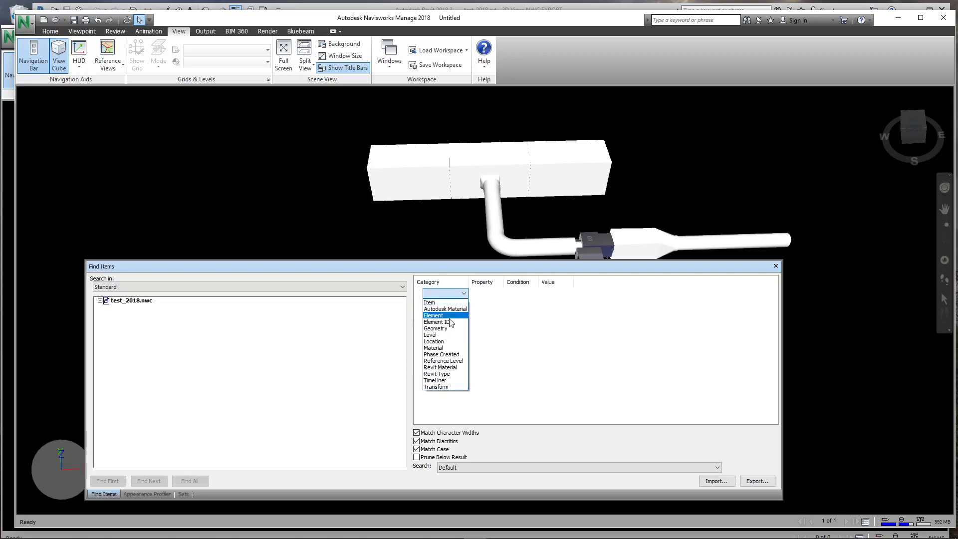
pyautogui.click(433, 315)
pyautogui.click(498, 293)
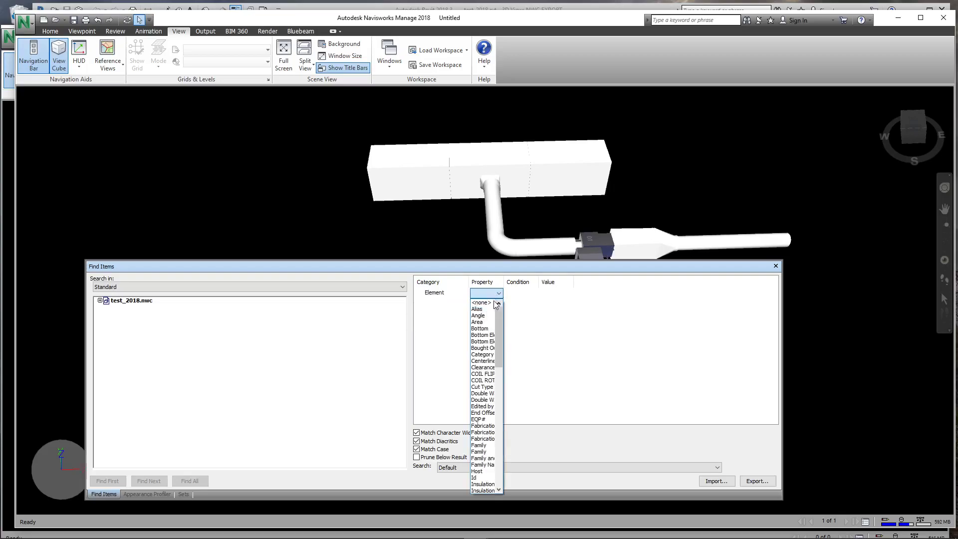
pyautogui.moveTo(497, 321); pyautogui.dragTo(510, 456)
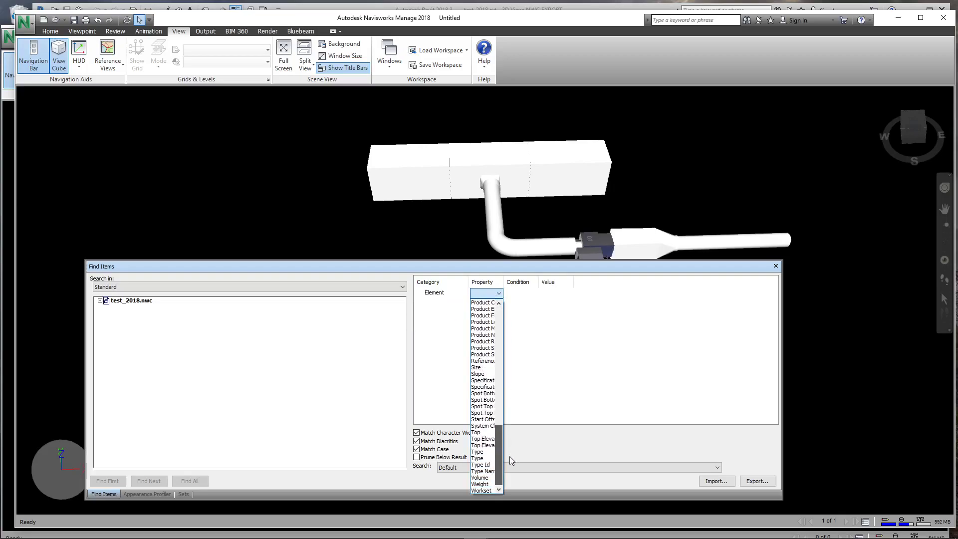
pyautogui.click(481, 489)
# Set the Workset condition to = SM - SUPPLY MEDIUM PRESSURE and find all matching items
pyautogui.click(529, 293)
pyautogui.click(525, 302)
pyautogui.click(613, 298)
pyautogui.click(638, 293)
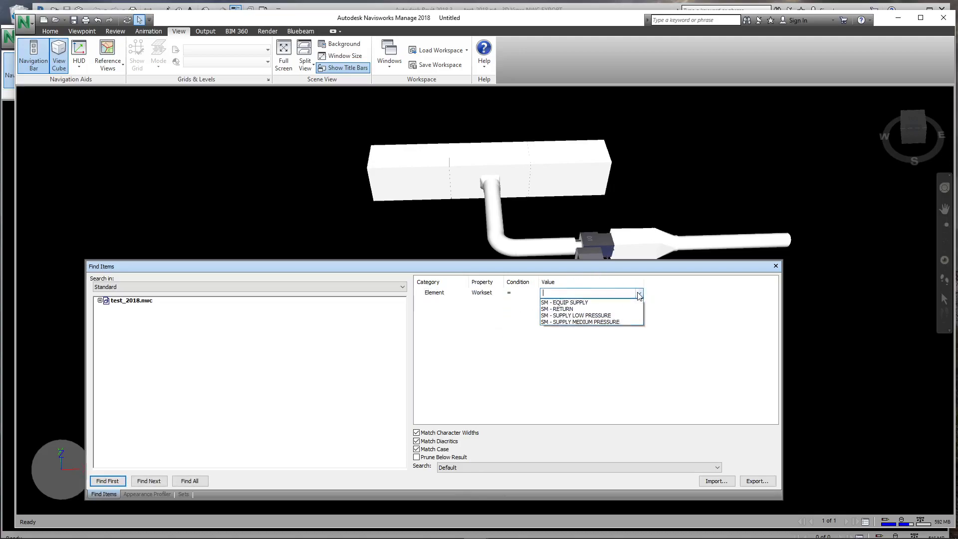
pyautogui.click(565, 321)
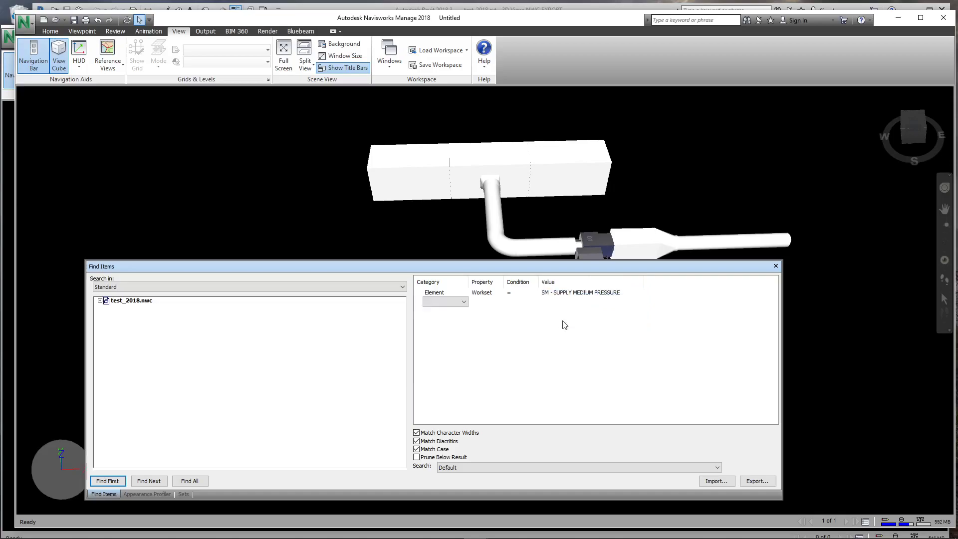
pyautogui.click(189, 480)
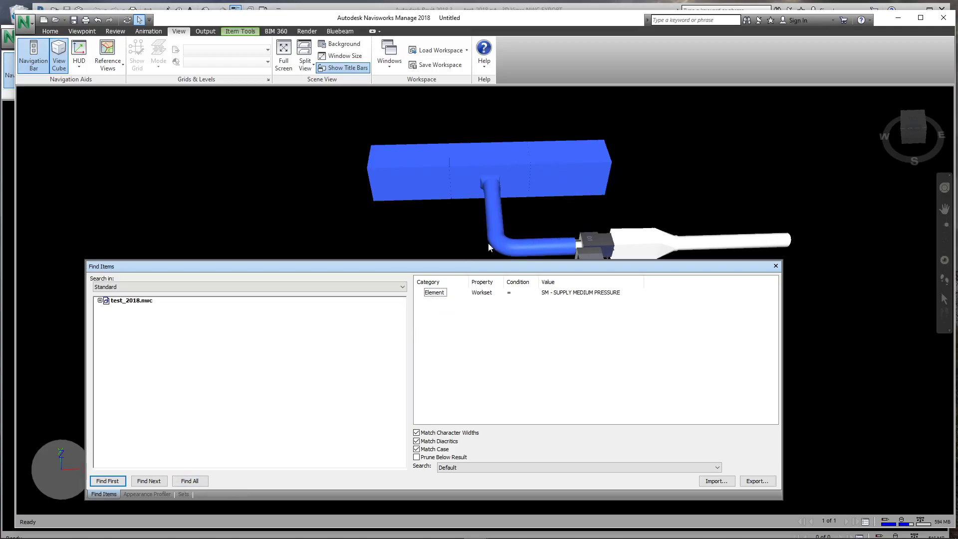
# Create a folder named DUCT in the Sets window
pyautogui.click(184, 494)
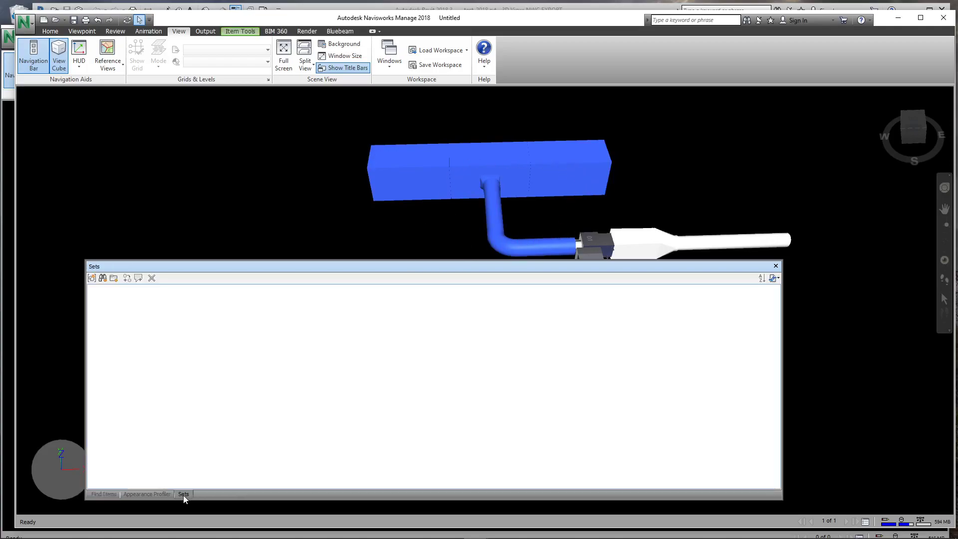
pyautogui.click(114, 278)
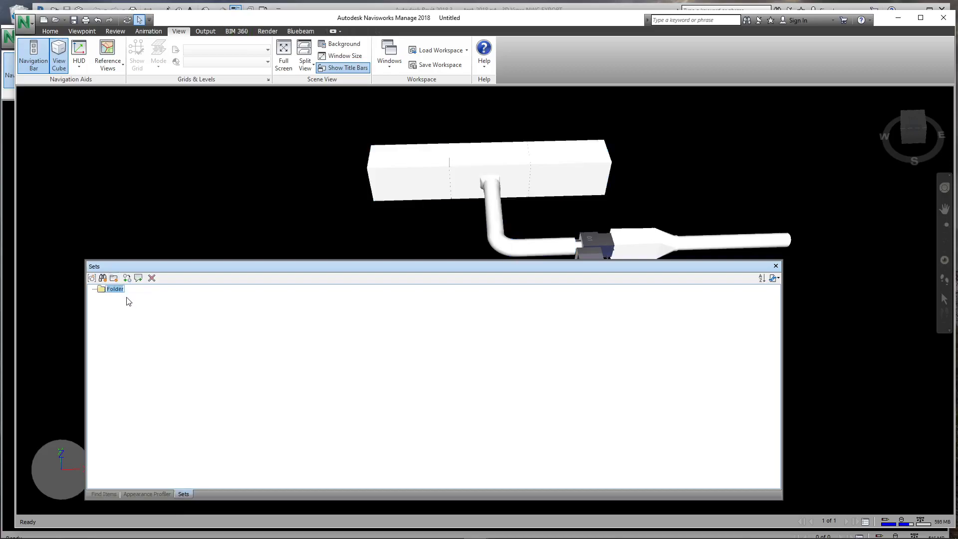
pyautogui.write('duCT')
# Save the current medium pressure search as a search set named MPSA inside the DUCT folder
pyautogui.click(108, 297)
pyautogui.click(102, 278)
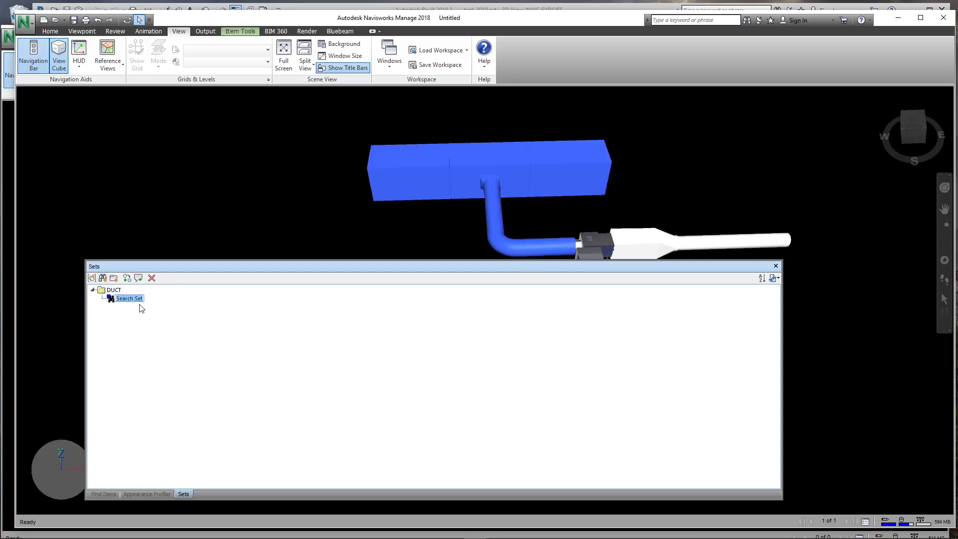
pyautogui.write('MPSA')
pyautogui.click(136, 334)
# Change the Workset search value to SM - SUPPLY LOW PRESSURE and find all matching items
pyautogui.click(105, 494)
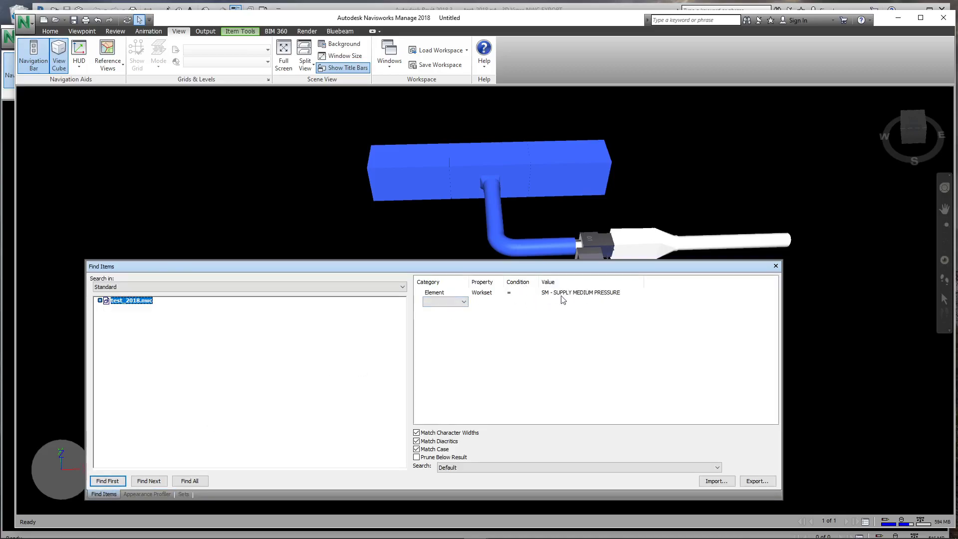
pyautogui.click(613, 293)
pyautogui.click(642, 295)
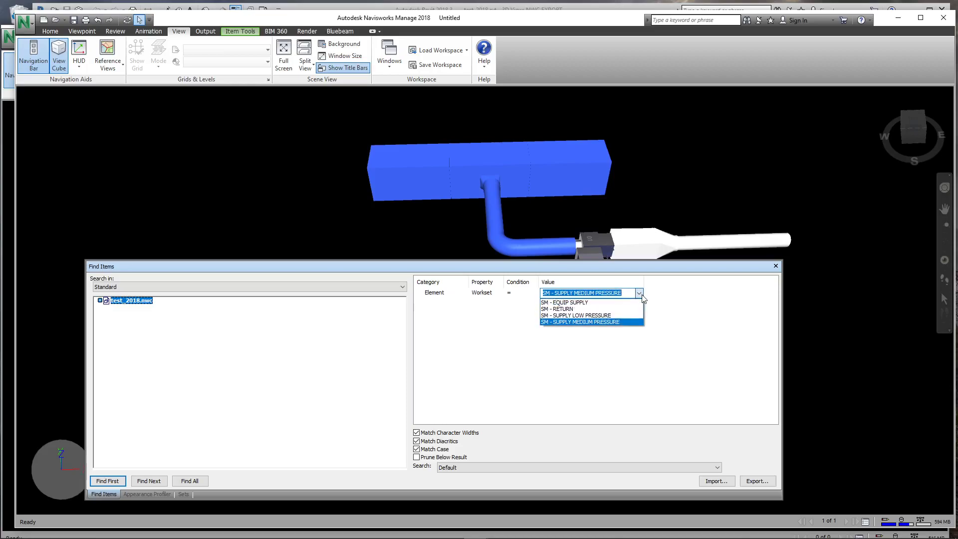
pyautogui.click(594, 317)
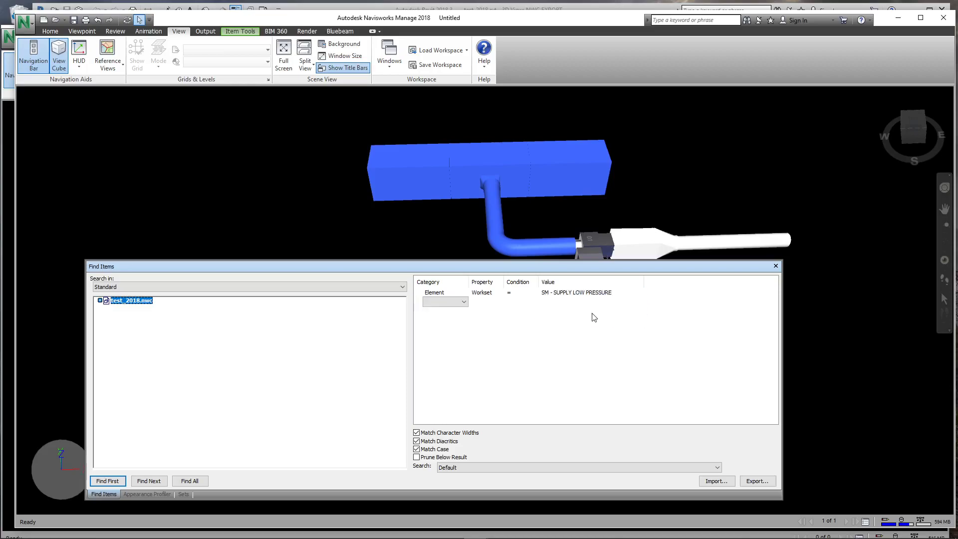
pyautogui.click(191, 481)
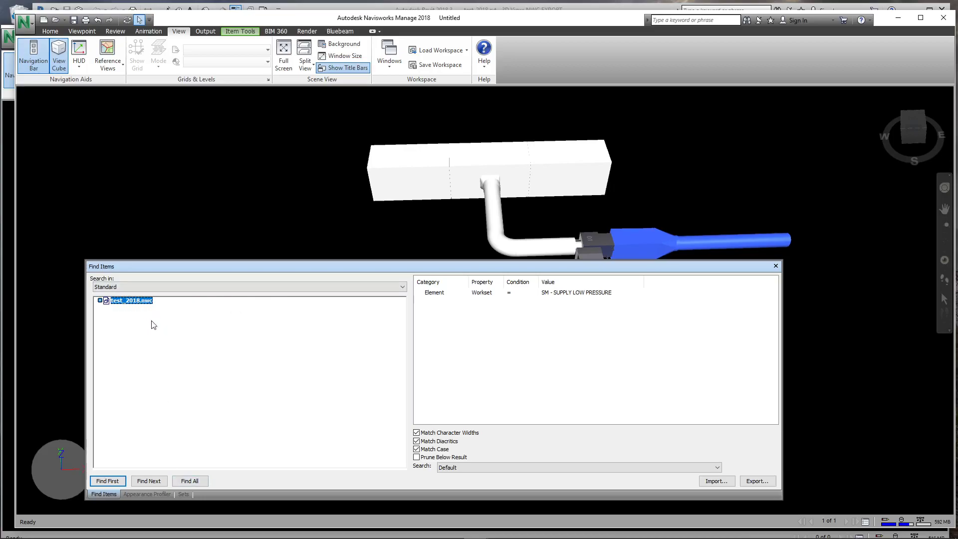
# Save the low pressure search as a search set named LPSA inside the DUCT folder
pyautogui.click(183, 493)
pyautogui.click(121, 301)
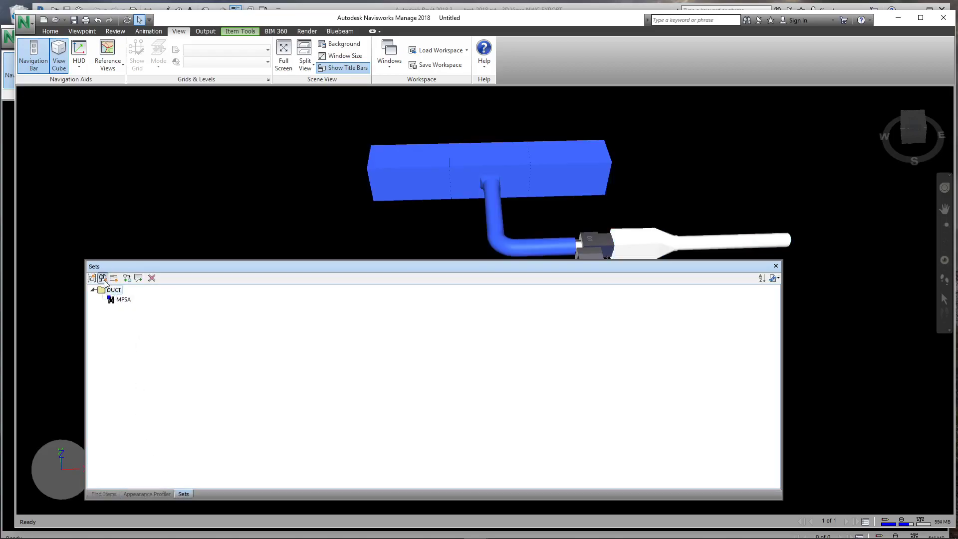
pyautogui.click(103, 278)
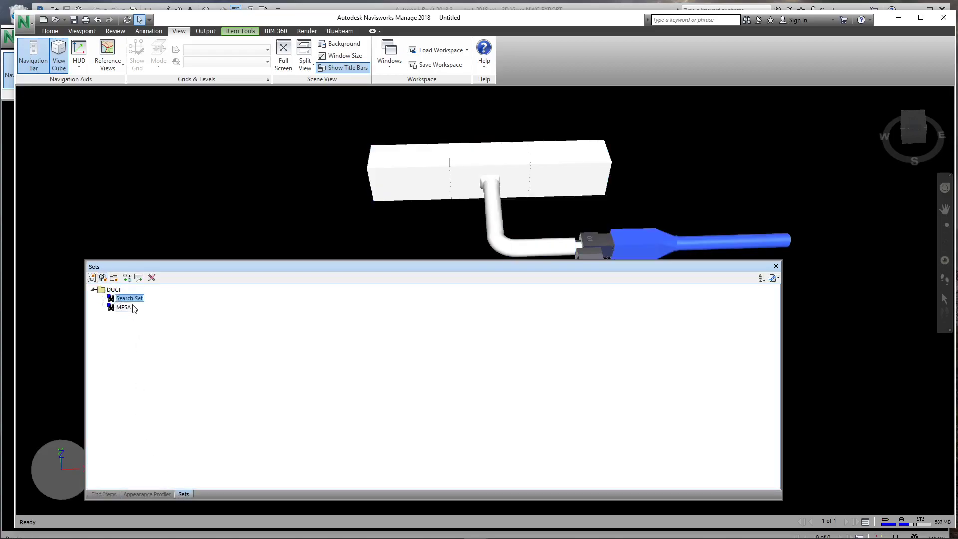
pyautogui.write('LPSA')
pyautogui.press('Return')
# Change the Workset search value to SM - RETURN and find the matching items
pyautogui.click(104, 494)
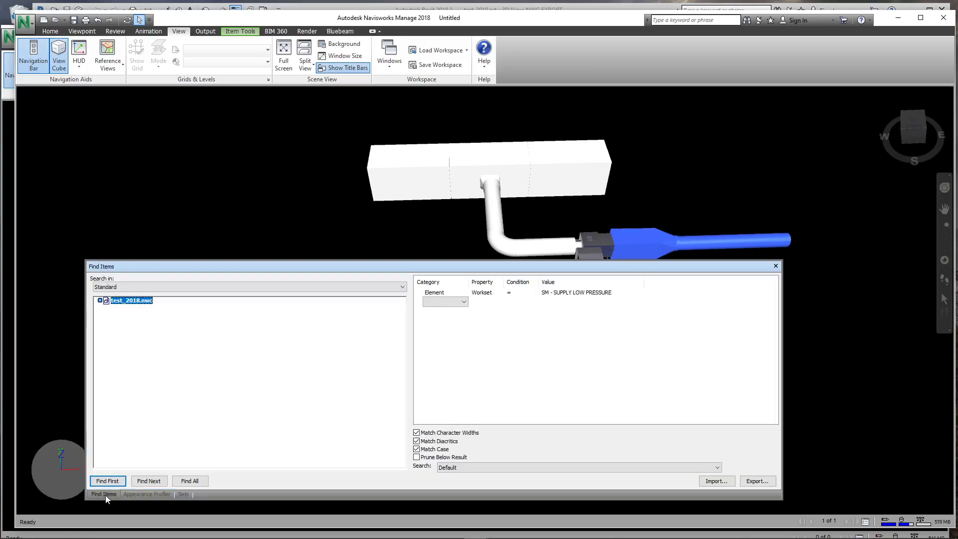
pyautogui.click(601, 292)
pyautogui.click(639, 293)
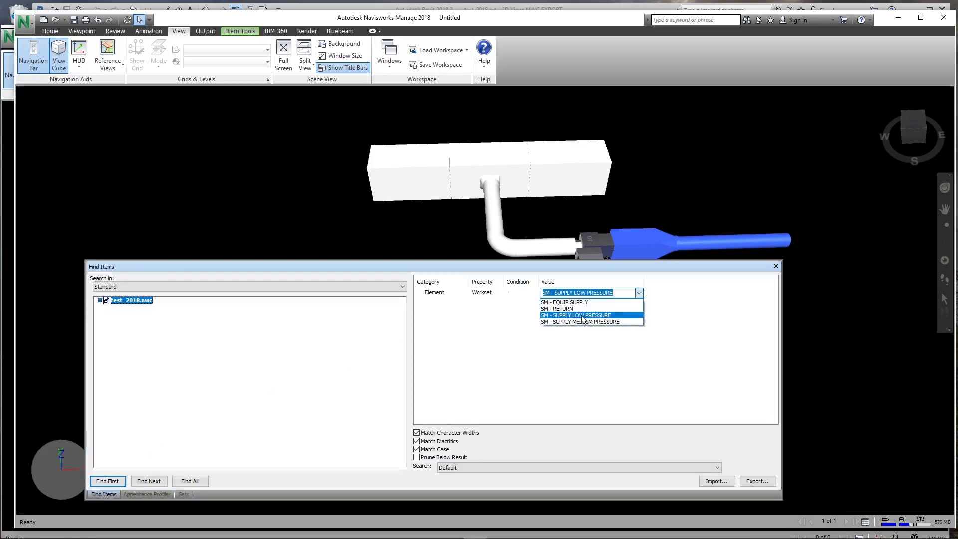
pyautogui.click(579, 302)
pyautogui.click(149, 481)
# Save the return duct search as a search set named RA inside the DUCT folder
pyautogui.click(183, 493)
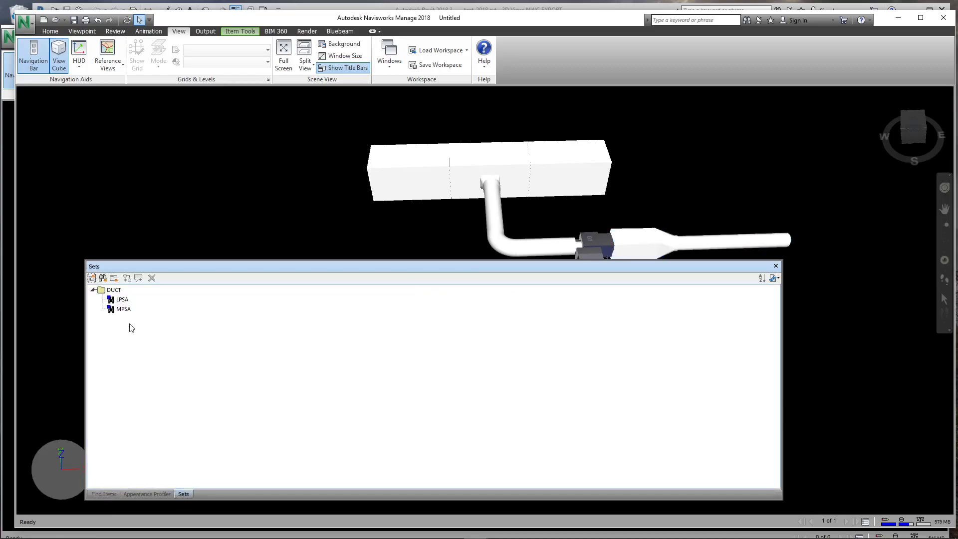
pyautogui.click(102, 277)
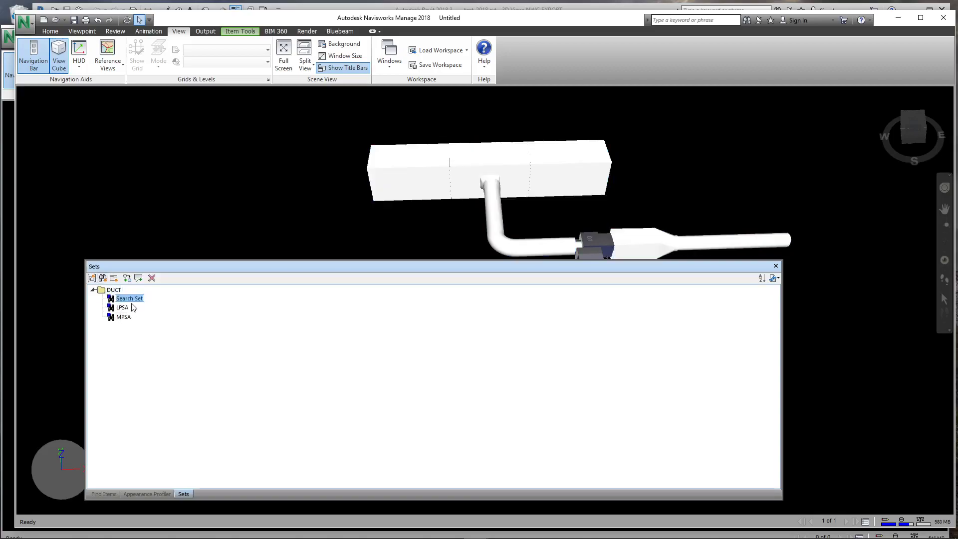
pyautogui.write('RA')
pyautogui.press('Return')
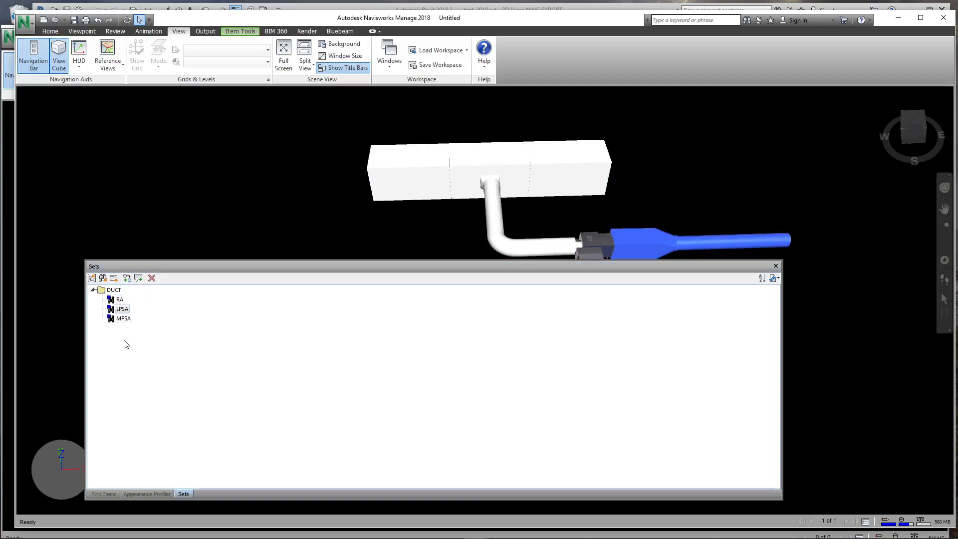
# Switch the Appearance Profiler selector to sets, refresh its list and expand the DUCT folder
pyautogui.click(148, 493)
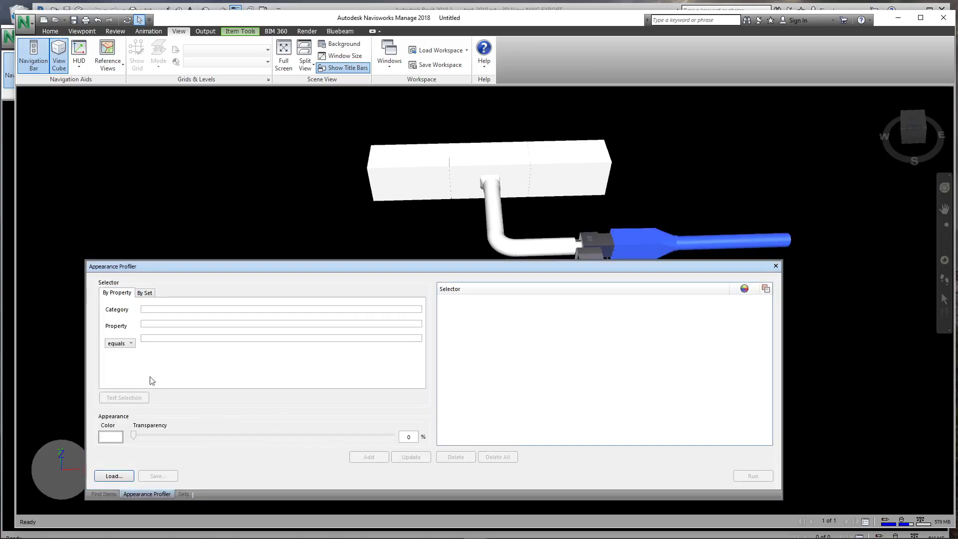
pyautogui.click(146, 295)
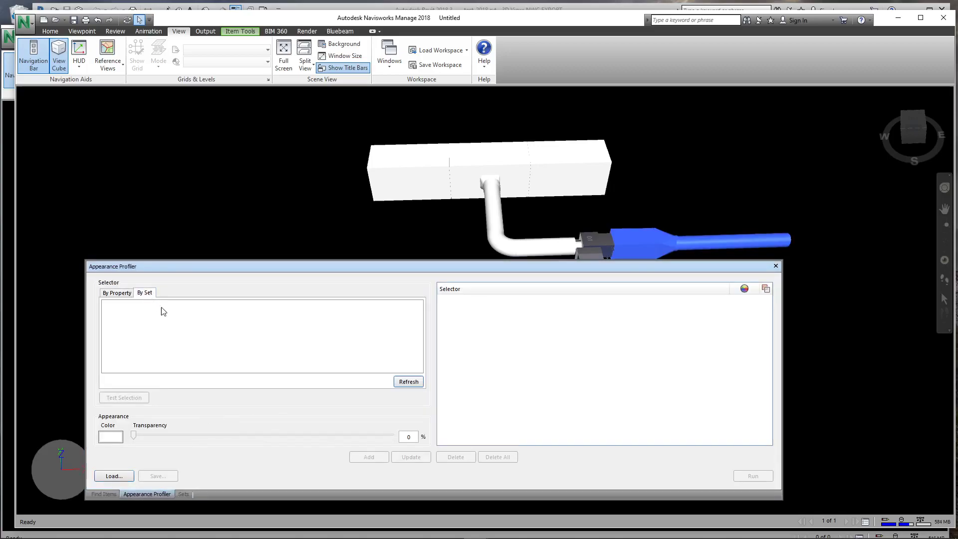
pyautogui.click(405, 381)
pyautogui.click(109, 304)
# Select the RA set and set its appearance color to bright green
pyautogui.click(136, 312)
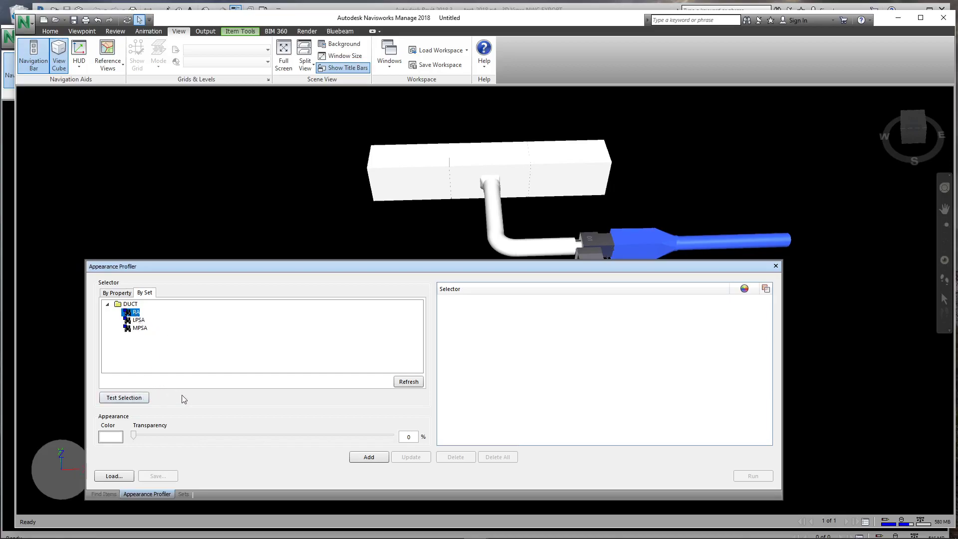
pyautogui.click(114, 442)
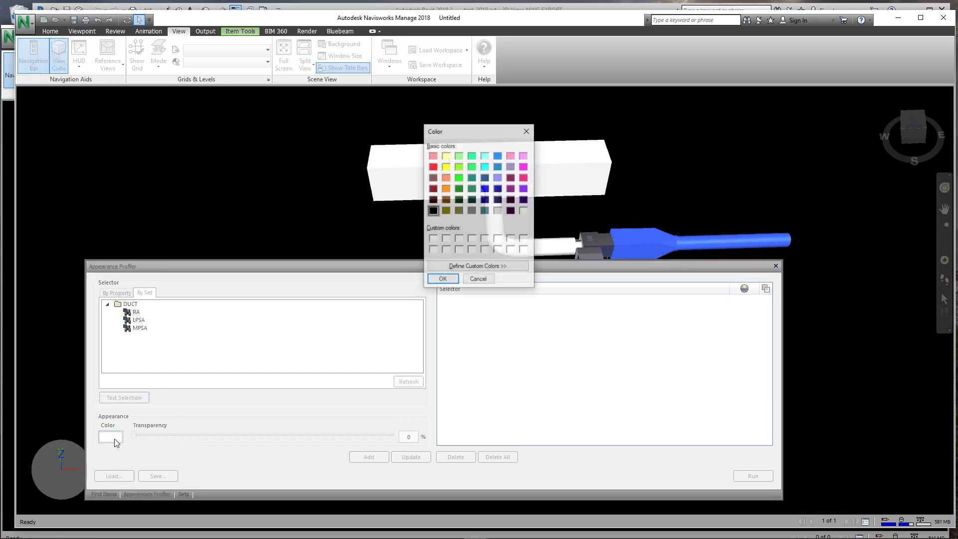
pyautogui.click(458, 177)
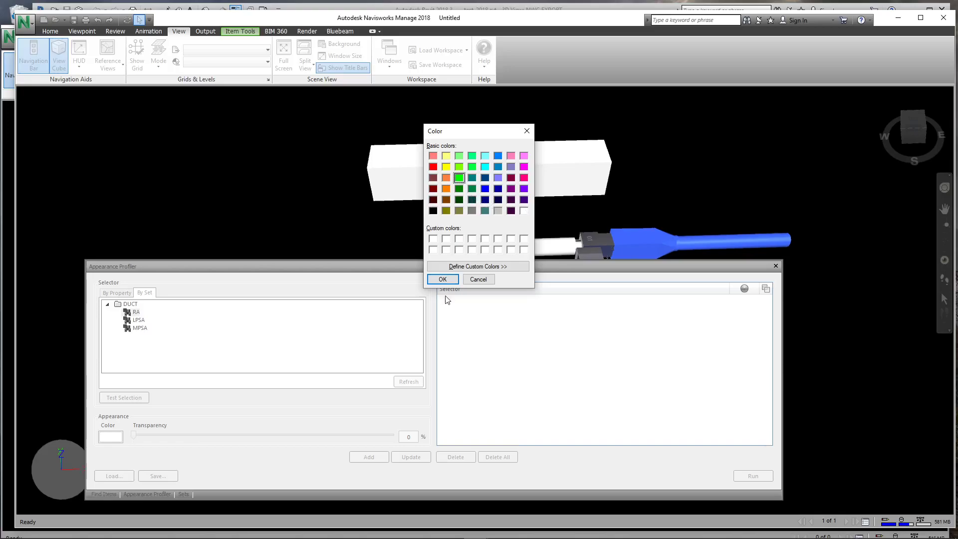
pyautogui.click(443, 279)
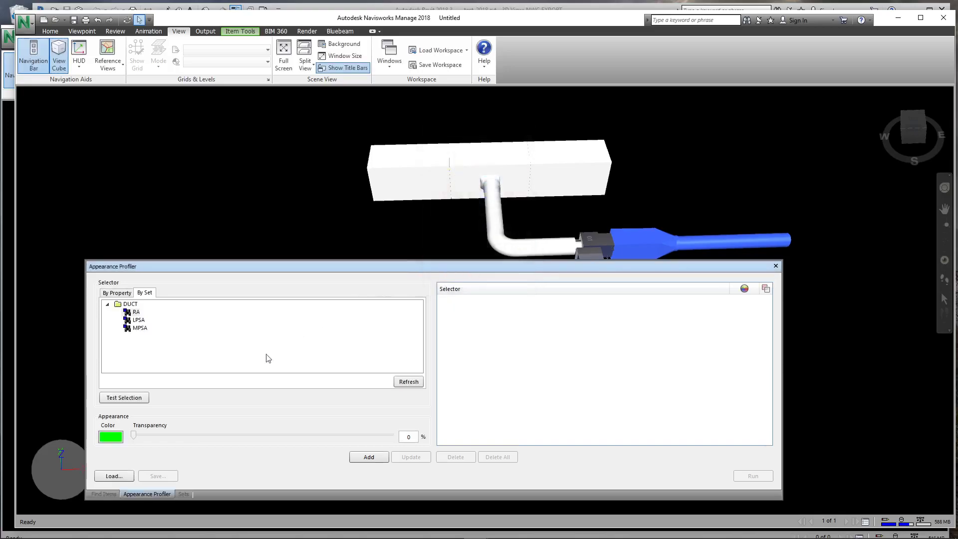
# Add the green RA rule to the Appearance Profiler list, and add the LPSA set with the color red
pyautogui.click(365, 456)
pyautogui.click(140, 320)
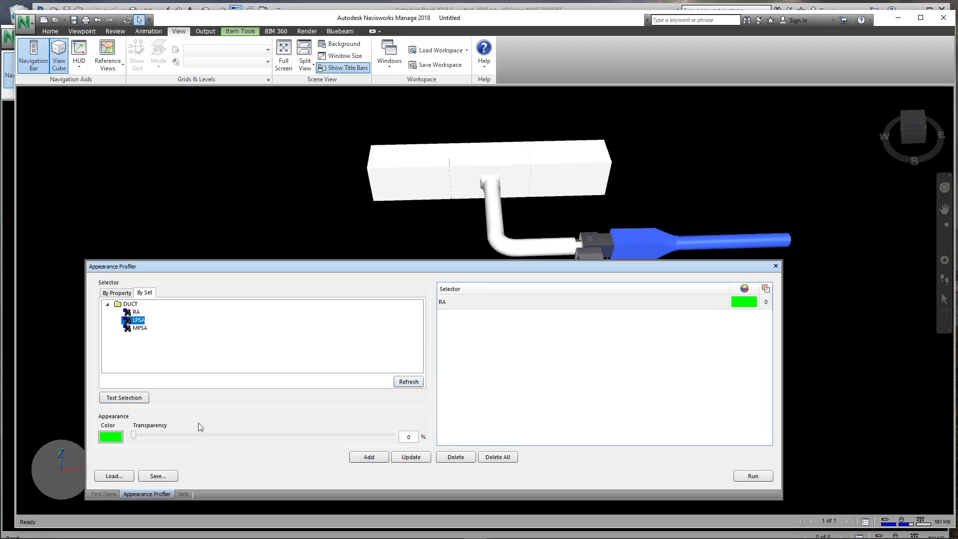
pyautogui.click(111, 436)
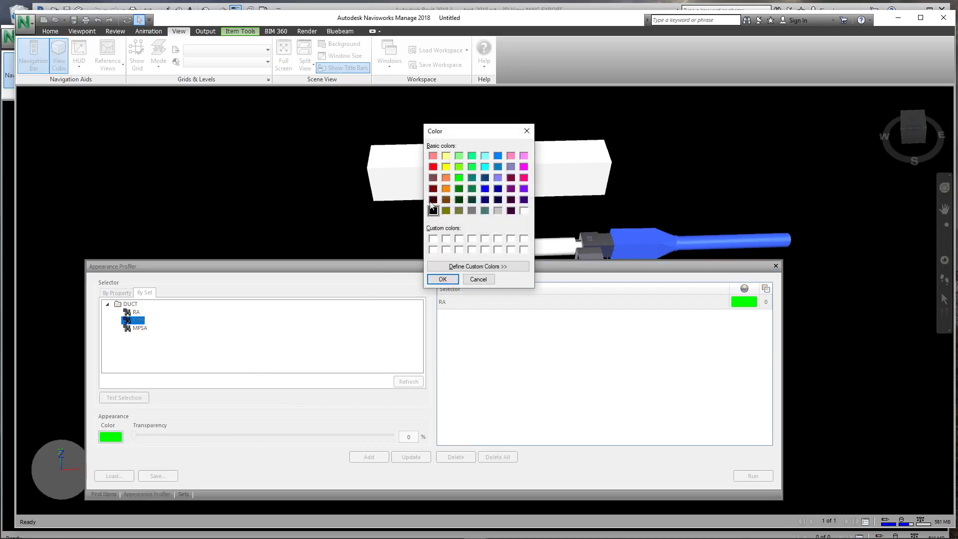
pyautogui.click(433, 167)
pyautogui.click(443, 279)
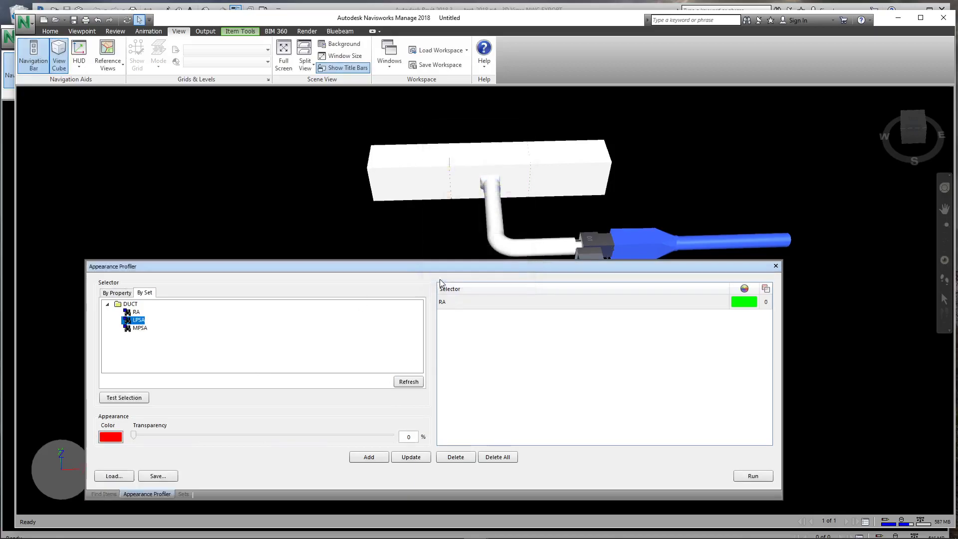
pyautogui.click(367, 455)
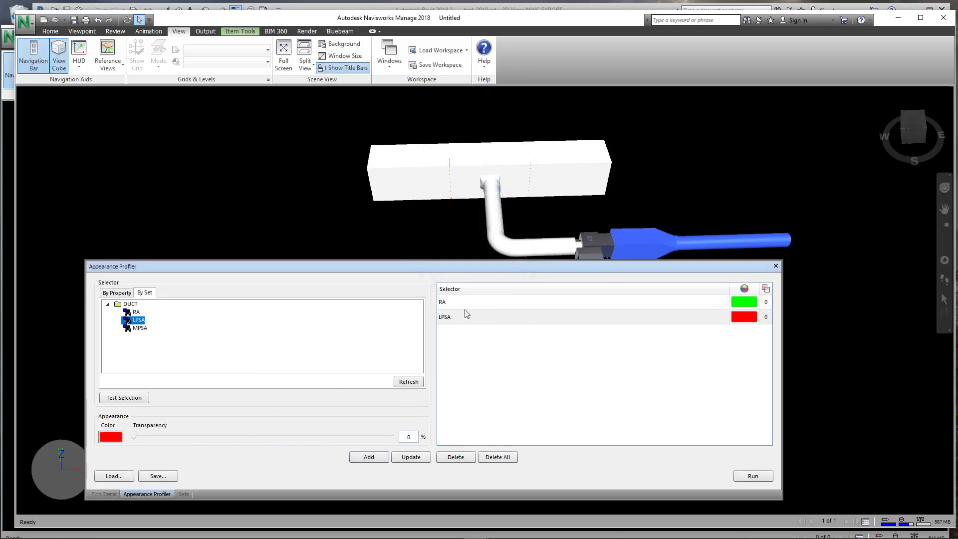
# Add the MPSA set to the Appearance Profiler list with the color magenta
pyautogui.click(140, 328)
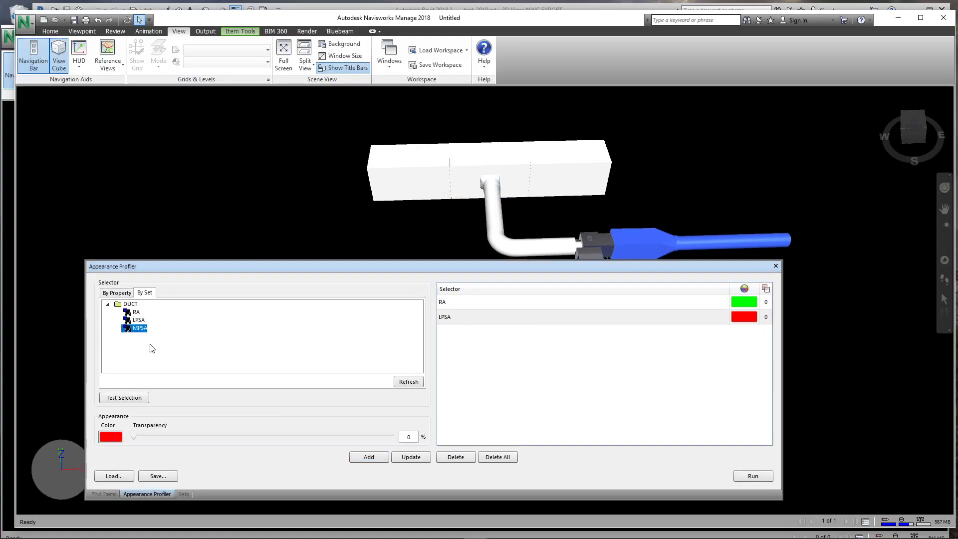
pyautogui.click(111, 437)
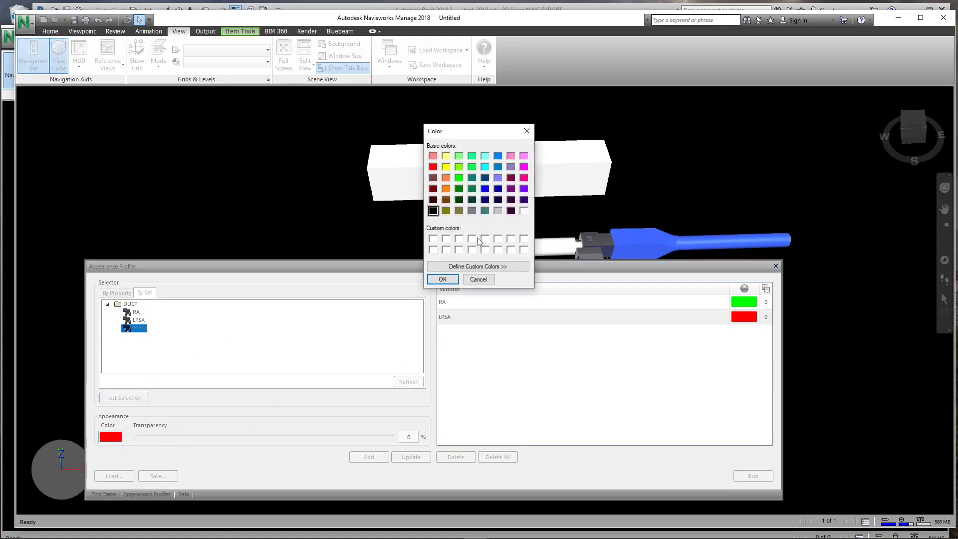
pyautogui.click(523, 177)
pyautogui.click(523, 166)
pyautogui.click(441, 278)
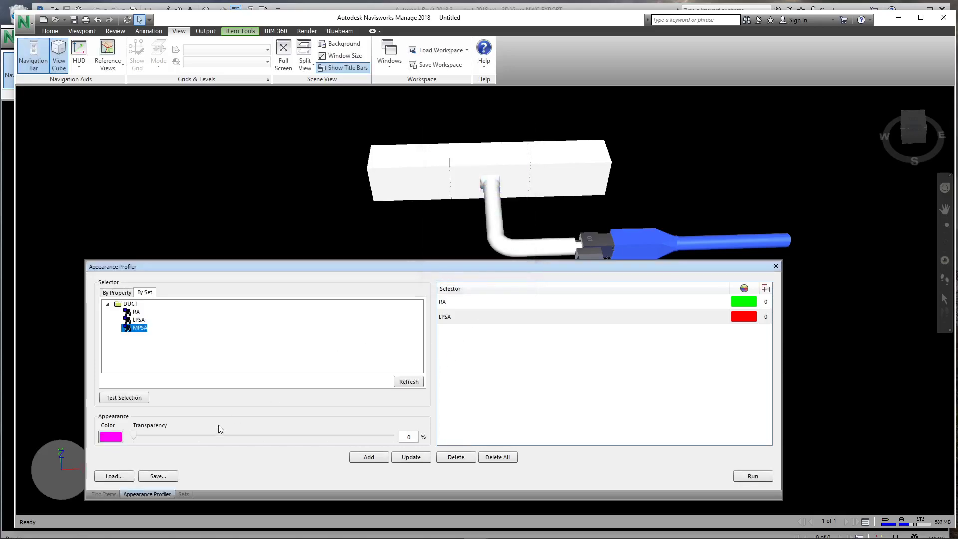
pyautogui.click(357, 458)
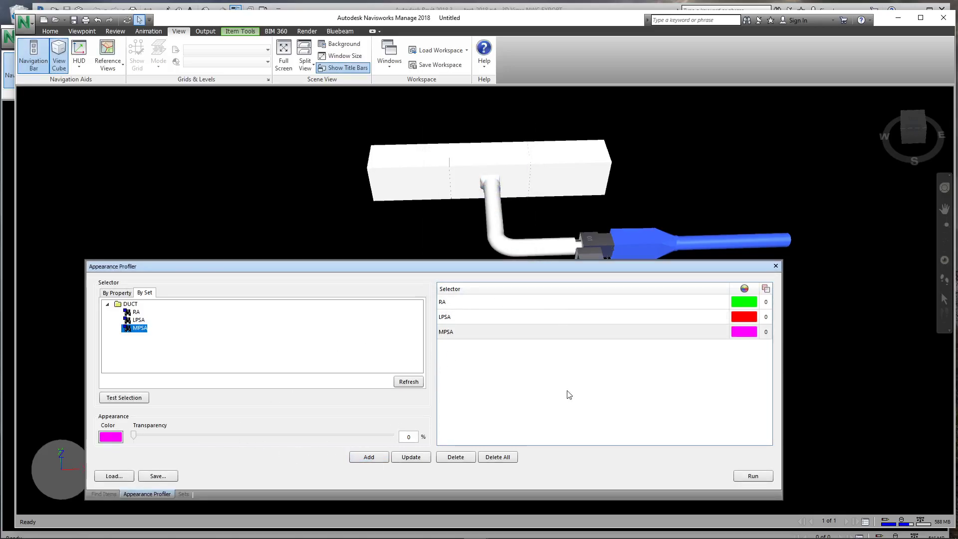
# Run the profile to apply the RA, LPSA and MPSA colors to the ducts, and adjust a Viewpoint setting of the scene
pyautogui.click(751, 477)
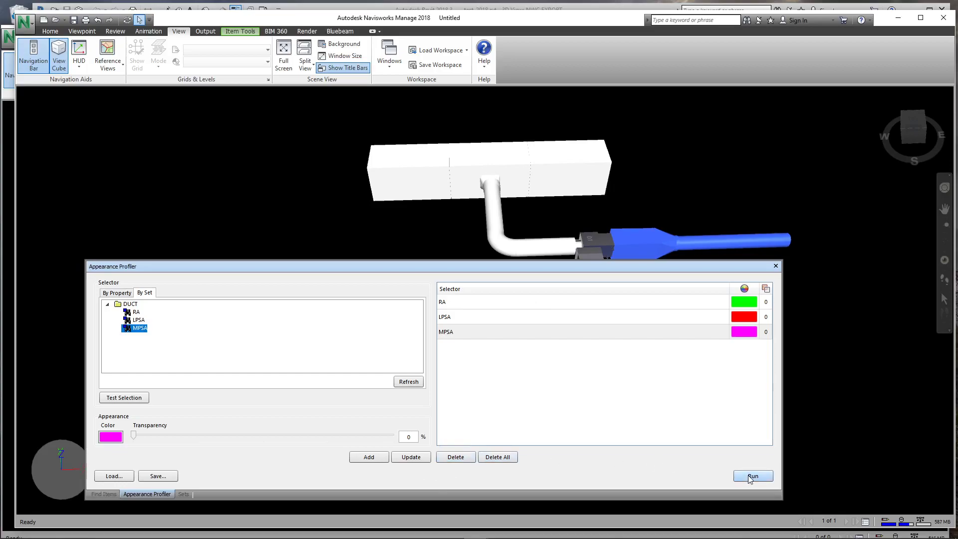
pyautogui.rightClick(579, 210)
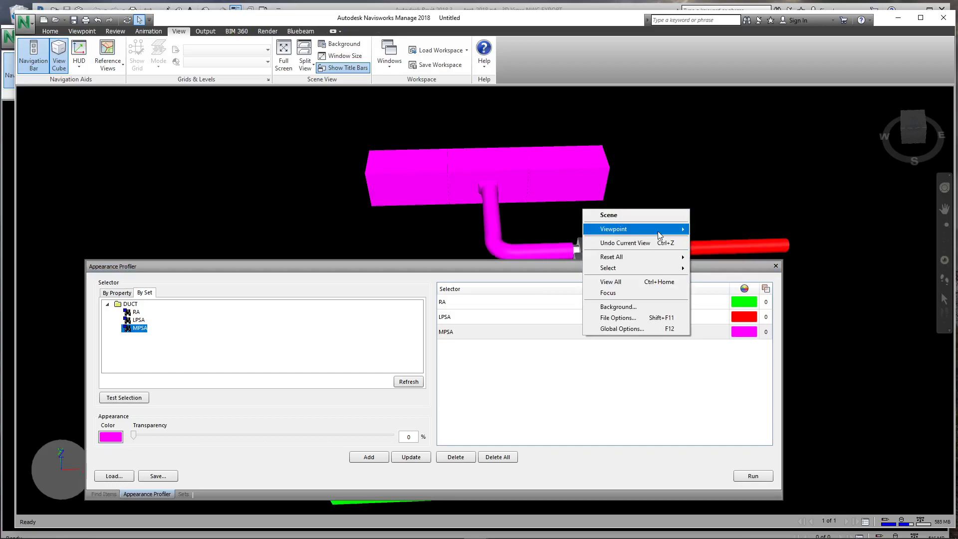
pyautogui.moveTo(658, 229)
pyautogui.moveTo(721, 263)
pyautogui.click(823, 274)
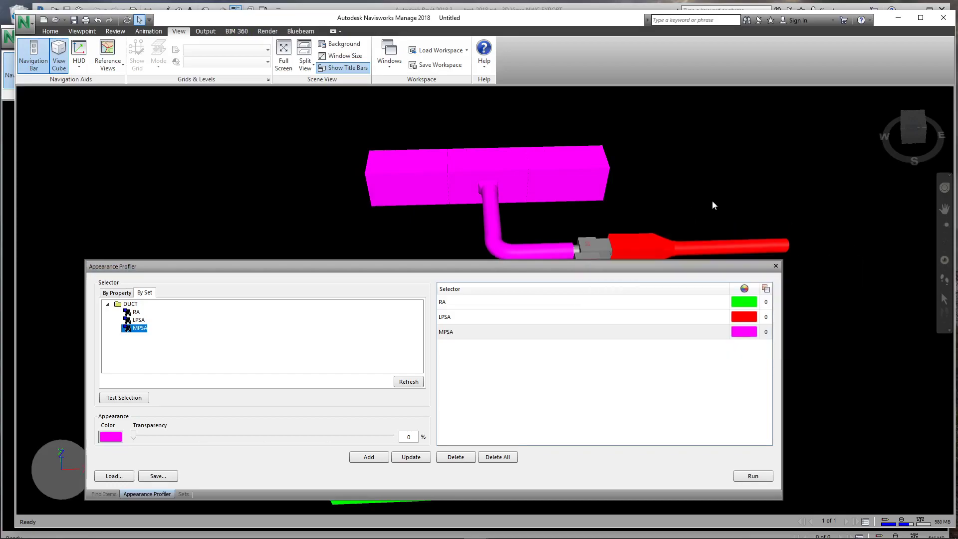
pyautogui.keyDown('shift'); pyautogui.moveTo(717, 203); pyautogui.dragTo(477, 171, button='middle'); pyautogui.keyUp('shift')
pyautogui.keyDown('shift'); pyautogui.moveTo(472, 169); pyautogui.dragTo(393, 170, button='middle'); pyautogui.keyUp('shift')
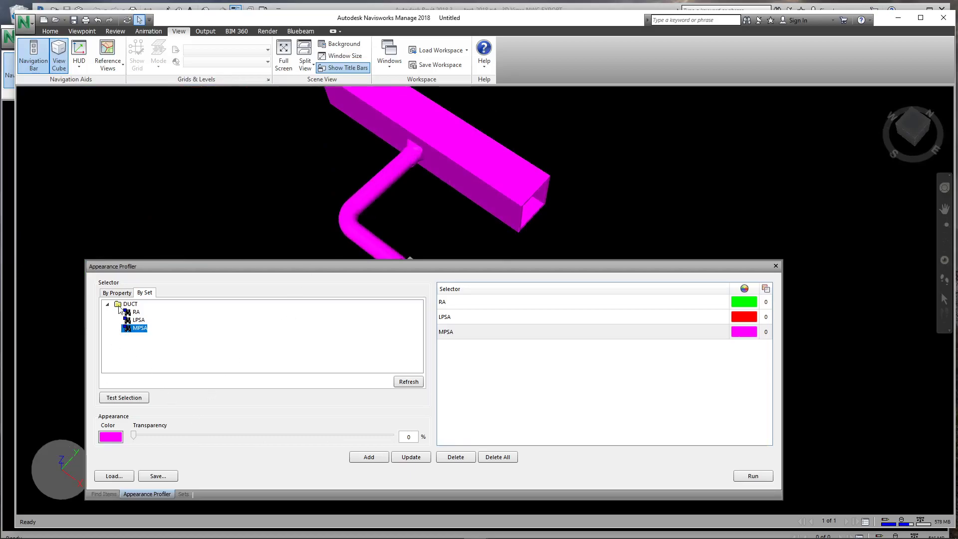
# Add a second search condition, Element Insulation Area Undefined, to the SM - SUPPLY LOW PRESSURE Workset search and find all matching items
pyautogui.click(106, 493)
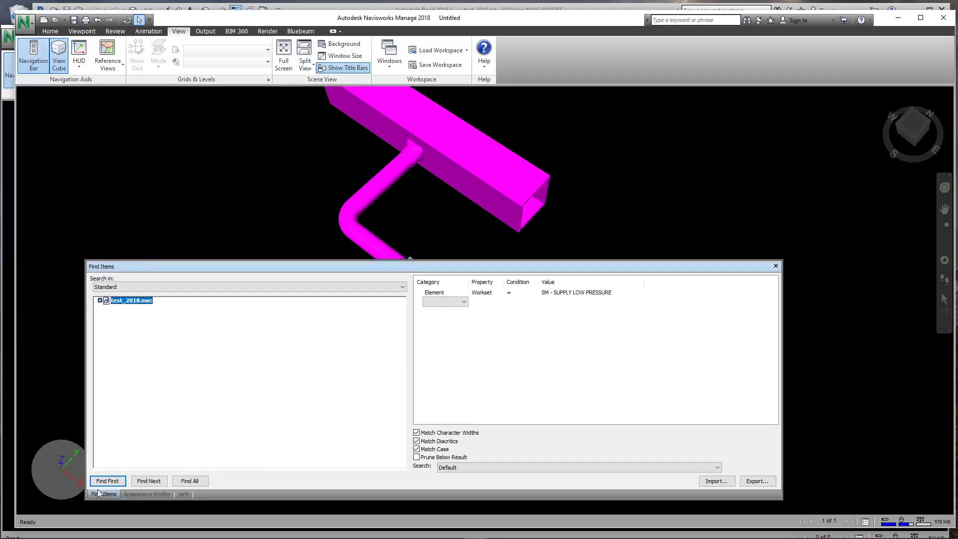
pyautogui.click(464, 302)
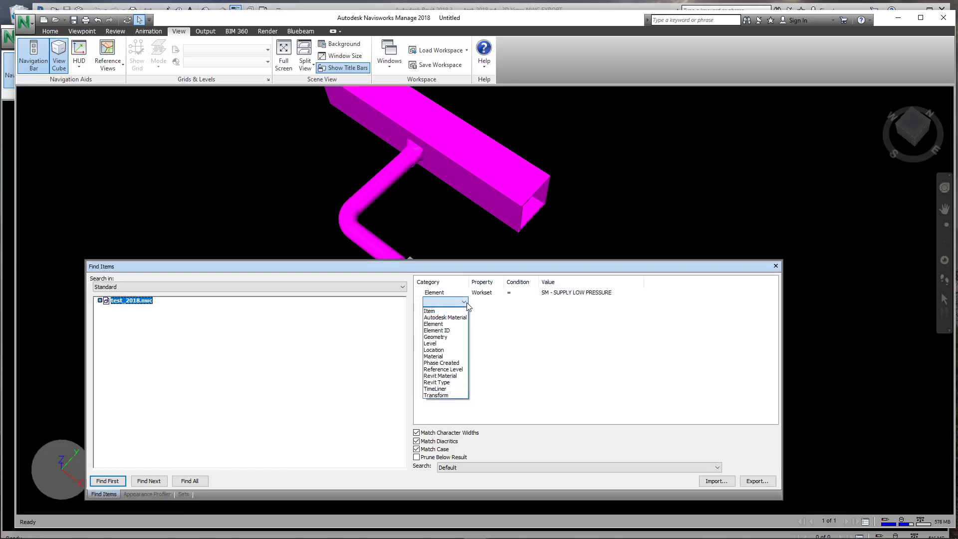
pyautogui.click(433, 323)
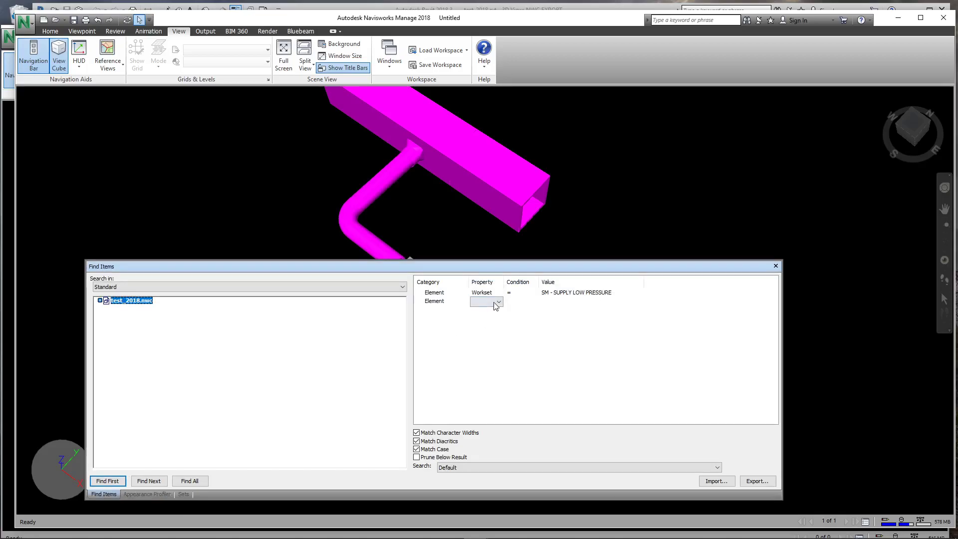
pyautogui.click(498, 301)
pyautogui.click(504, 281)
pyautogui.moveTo(504, 281); pyautogui.dragTo(561, 281)
pyautogui.click(516, 301)
pyautogui.scroll(-6, 488, 474)
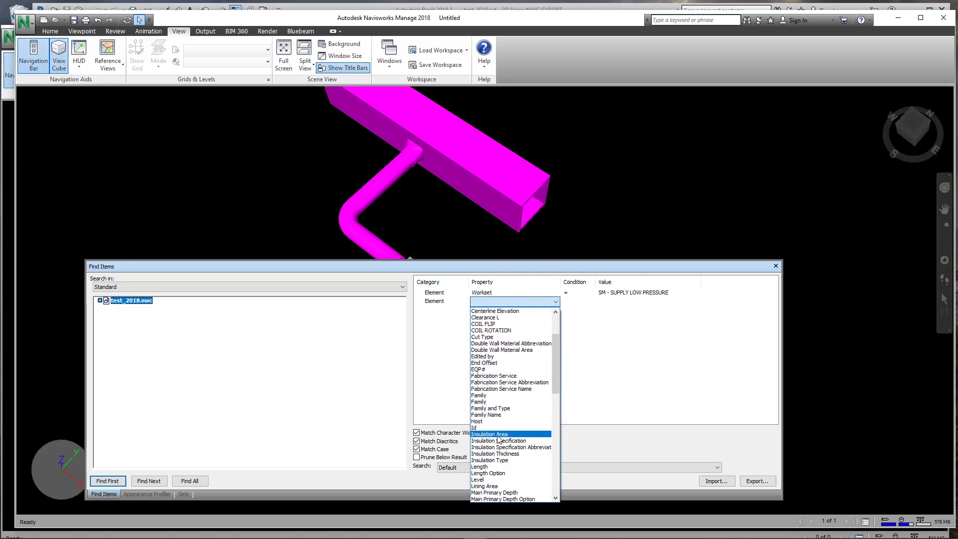
pyautogui.click(497, 434)
pyautogui.click(589, 302)
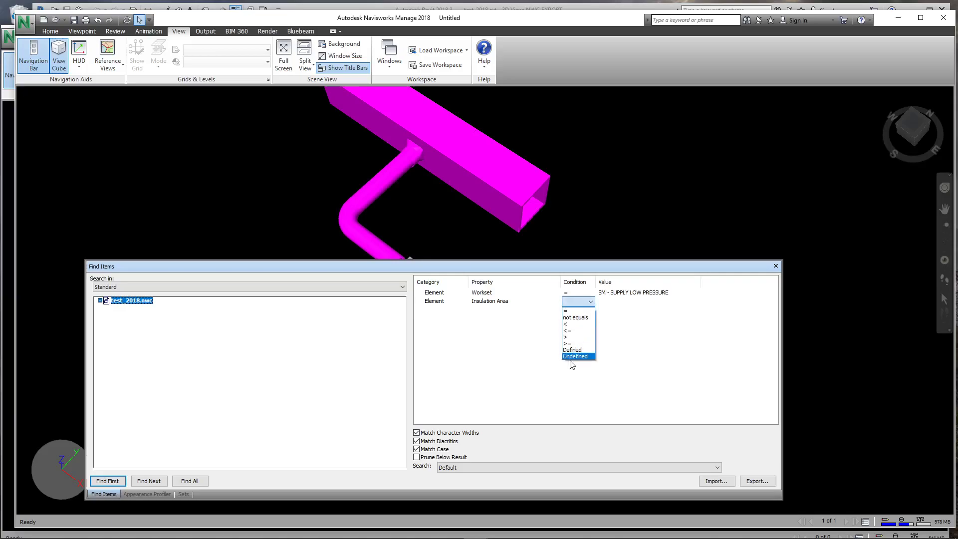
pyautogui.click(579, 356)
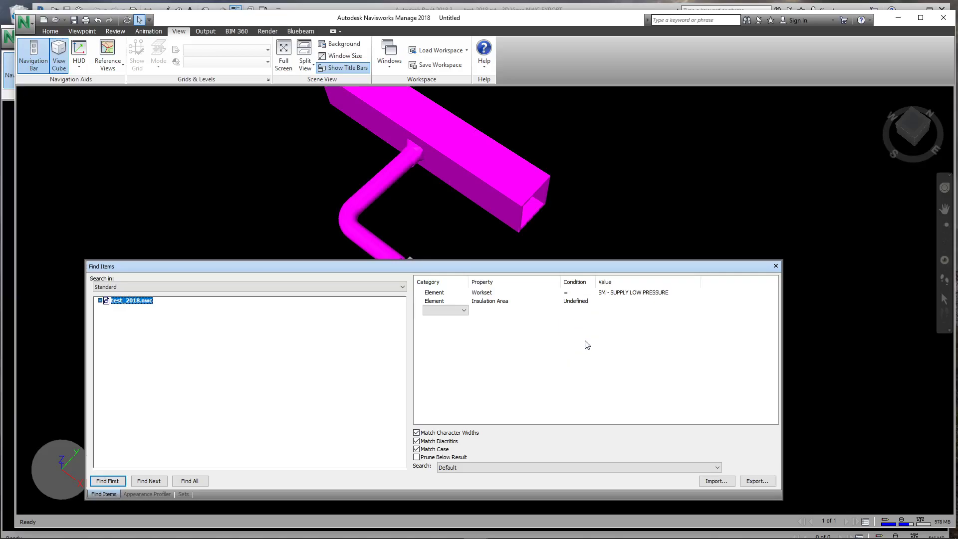
pyautogui.click(190, 482)
pyautogui.keyDown('shift'); pyautogui.moveTo(519, 158); pyautogui.dragTo(445, 236, button='middle'); pyautogui.keyUp('shift')
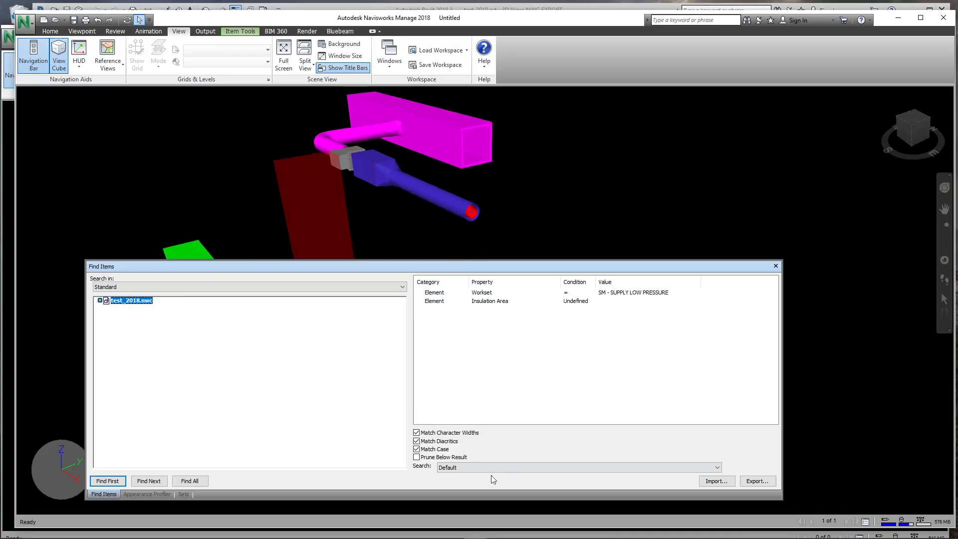
# Save the current search as a search set named LPSA INSU and move it into the DUCT folder
pyautogui.click(184, 493)
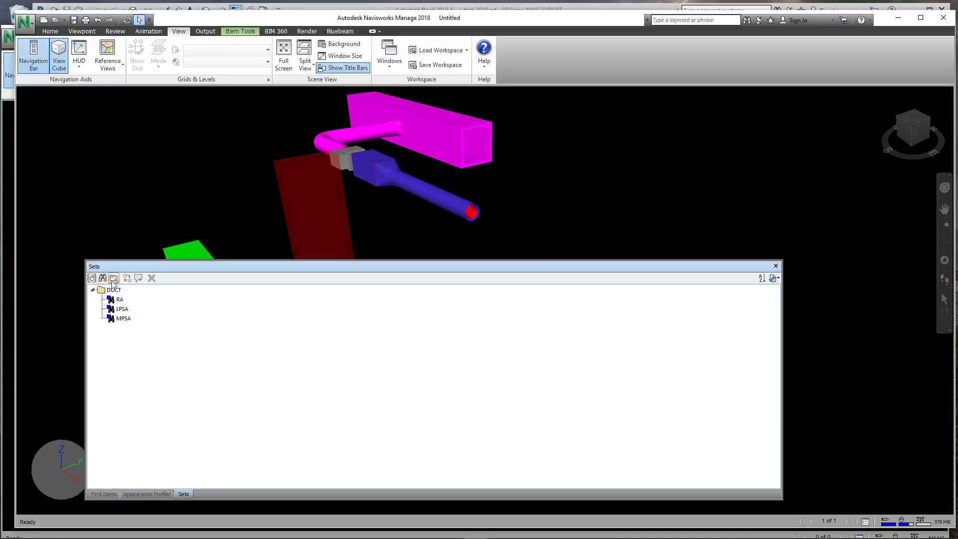
pyautogui.click(92, 277)
pyautogui.write('LPSA INSU')
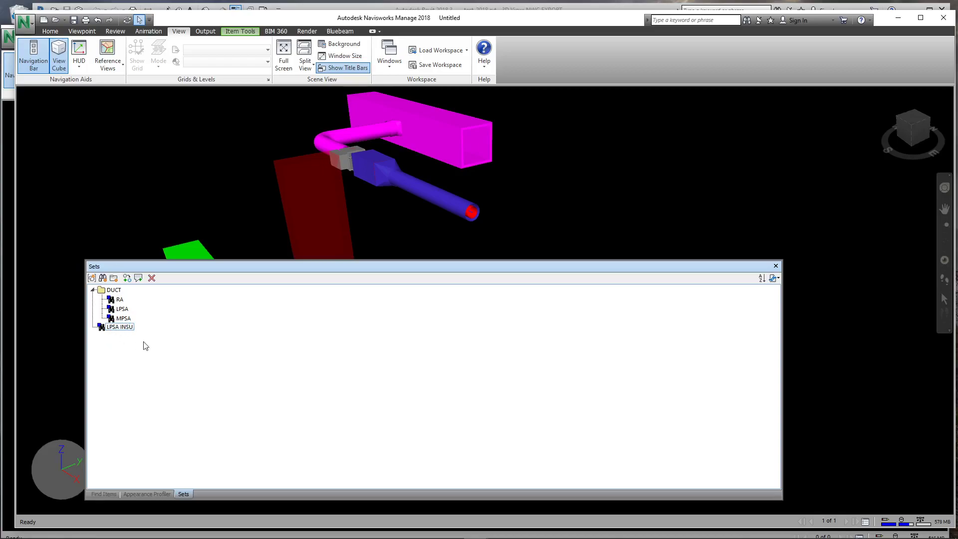
pyautogui.press('Return')
pyautogui.moveTo(101, 332); pyautogui.dragTo(133, 325)
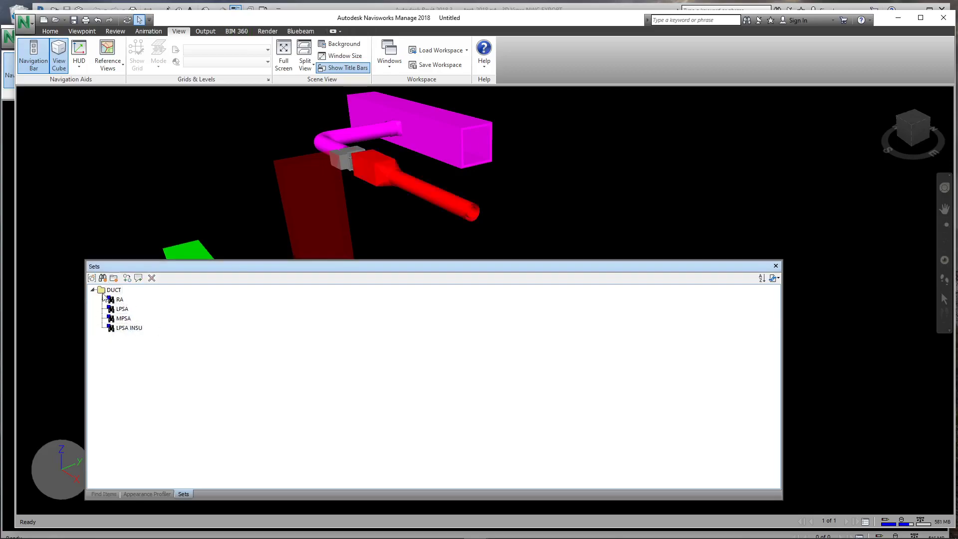
# Change the Workset condition value to SM - RETURN, keep the Insulation Area condition, and find all matching items
pyautogui.click(108, 494)
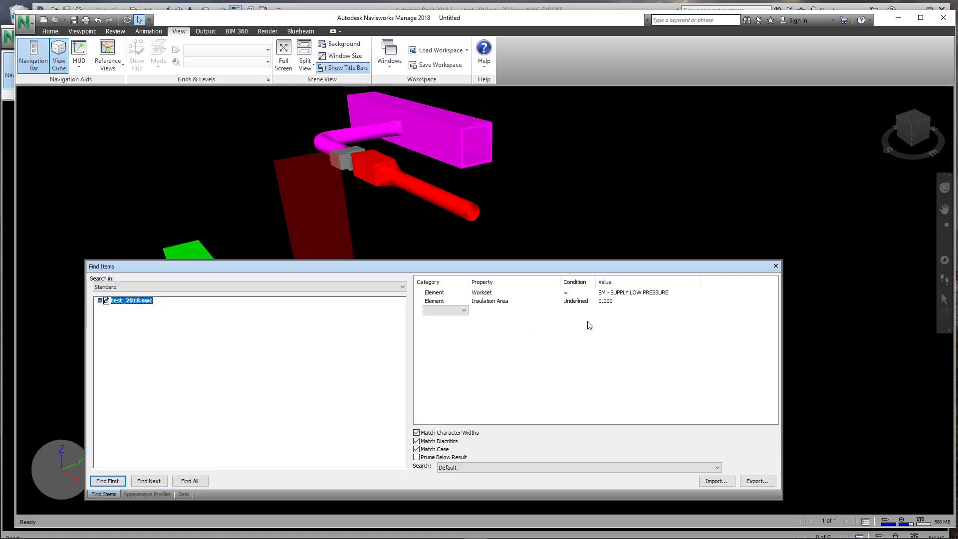
pyautogui.click(595, 332)
pyautogui.click(668, 293)
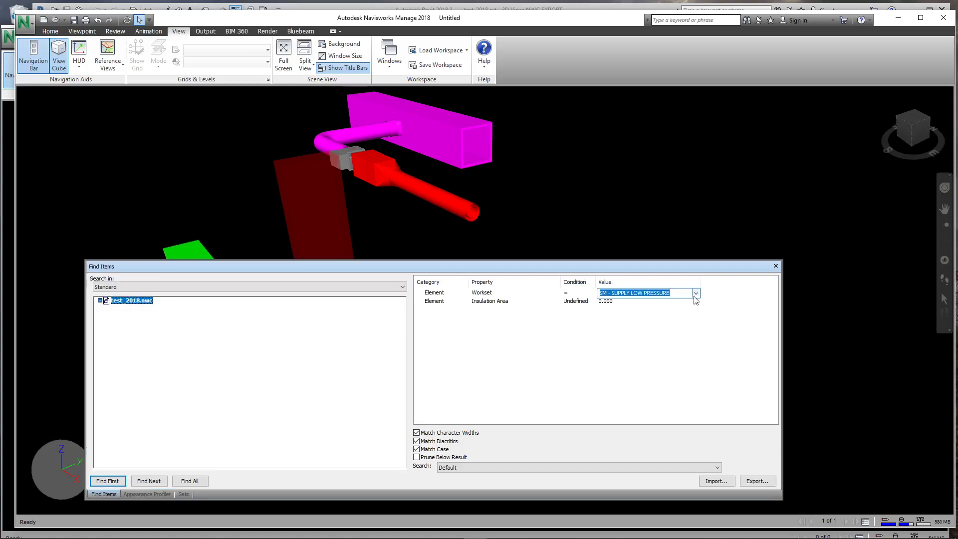
pyautogui.click(695, 293)
pyautogui.click(646, 310)
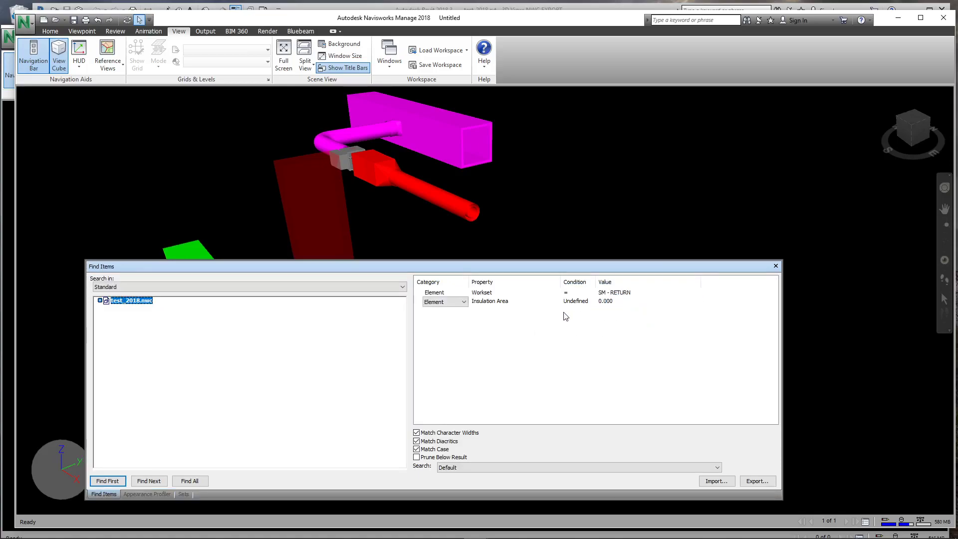
pyautogui.click(602, 299)
pyautogui.click(188, 480)
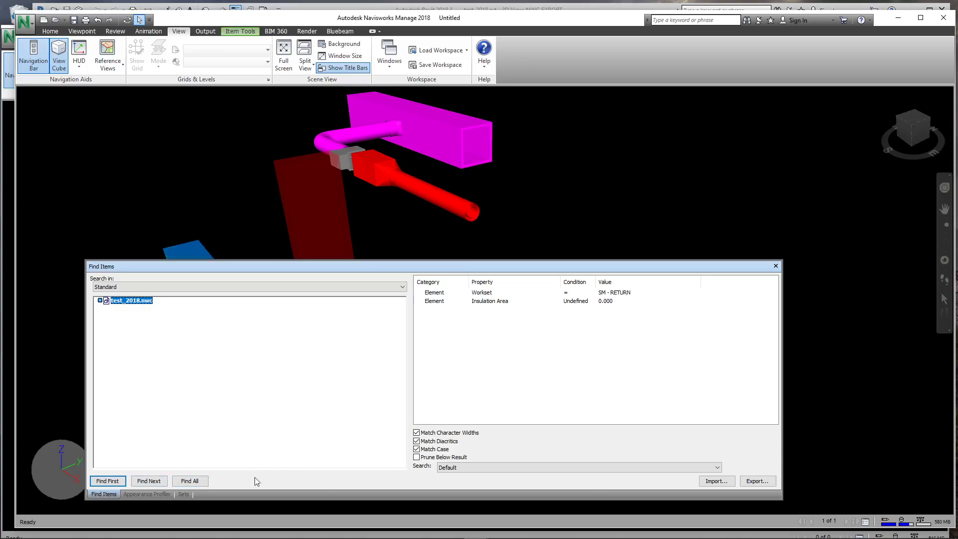
# Save the return insulation search as a search set named RA INSU
pyautogui.click(182, 493)
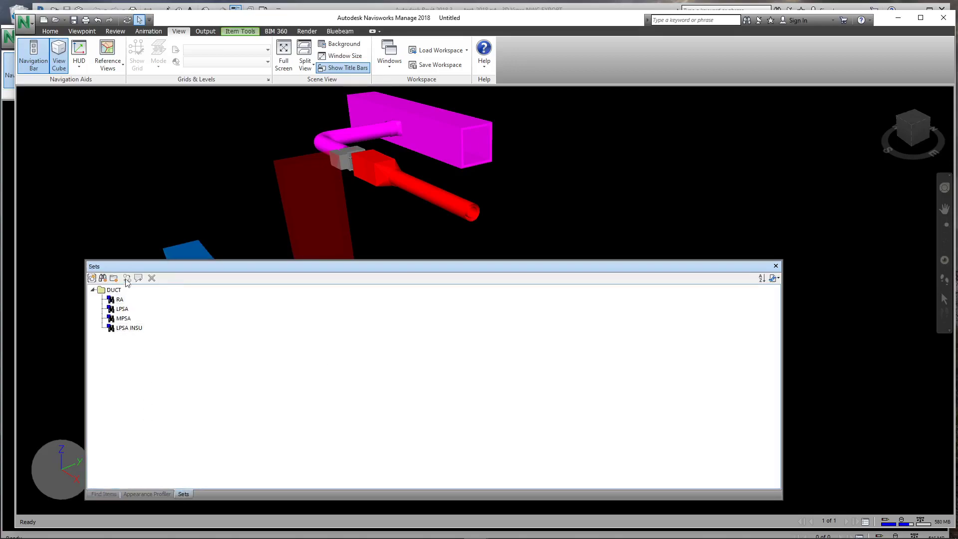
pyautogui.click(103, 279)
pyautogui.write('RA INSU')
pyautogui.click(103, 340)
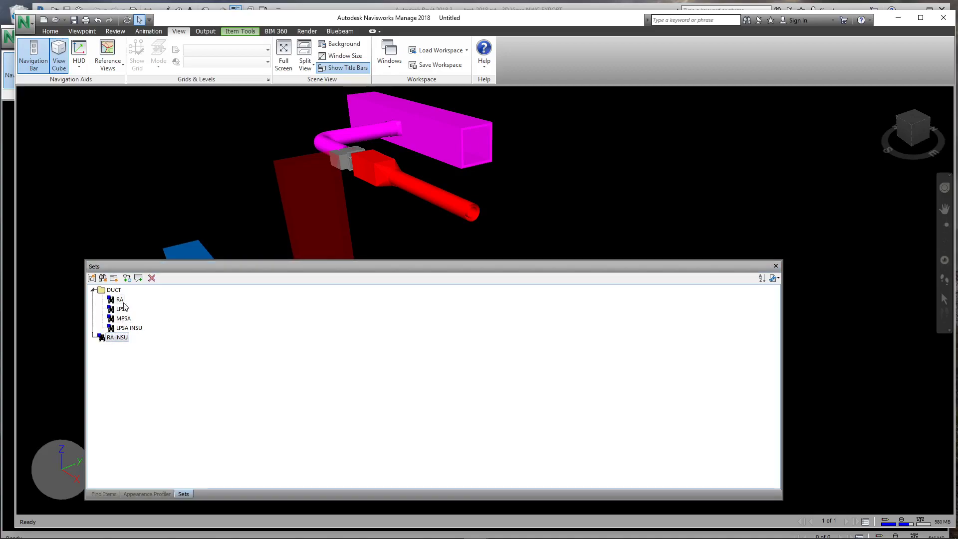
# Move the RA INSU search set into the DUCT folder, below LPSA INSU
pyautogui.moveTo(102, 337); pyautogui.dragTo(118, 288)
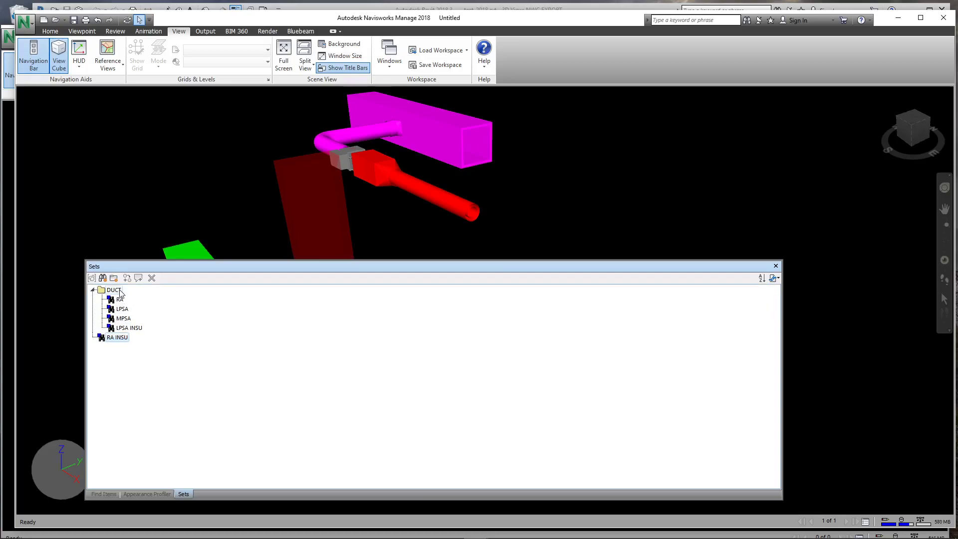
pyautogui.moveTo(100, 341); pyautogui.dragTo(131, 303)
pyautogui.moveTo(122, 342)
pyautogui.mouseDown()
pyautogui.moveTo(138, 309)
pyautogui.moveTo(119, 315)
pyautogui.moveTo(120, 306)
pyautogui.moveTo(111, 320)
pyautogui.moveTo(108, 290)
pyautogui.mouseUp()
pyautogui.click(120, 329)
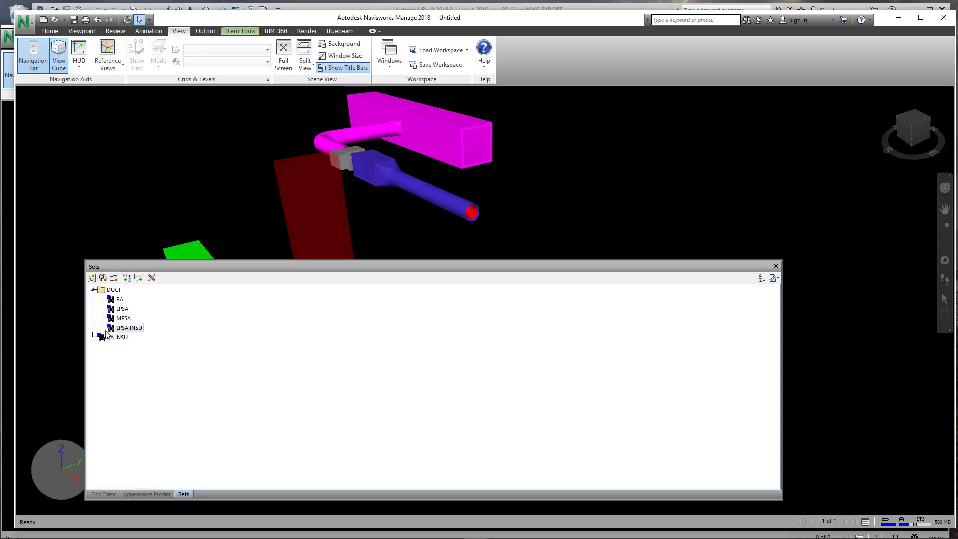
pyautogui.moveTo(107, 338); pyautogui.dragTo(118, 292)
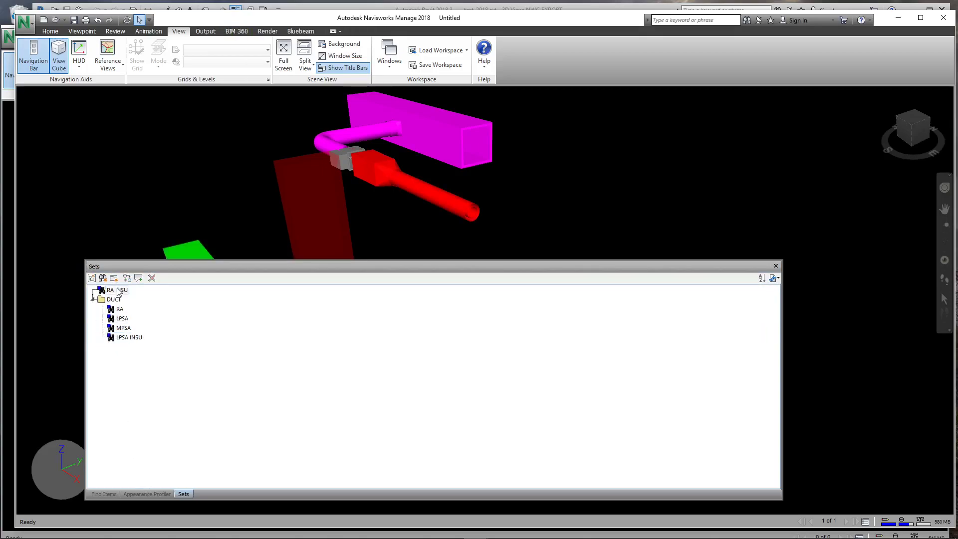
pyautogui.click(119, 291)
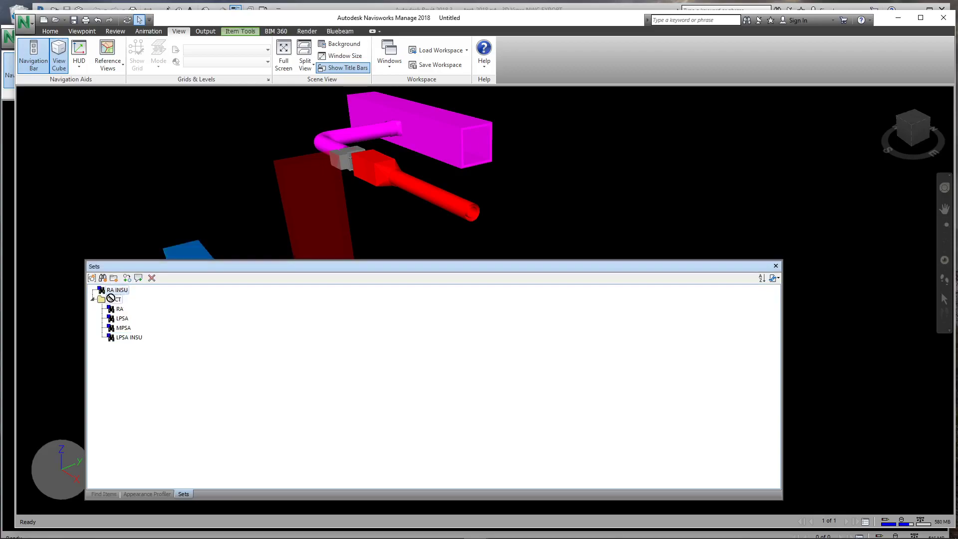
pyautogui.moveTo(109, 291); pyautogui.dragTo(130, 351)
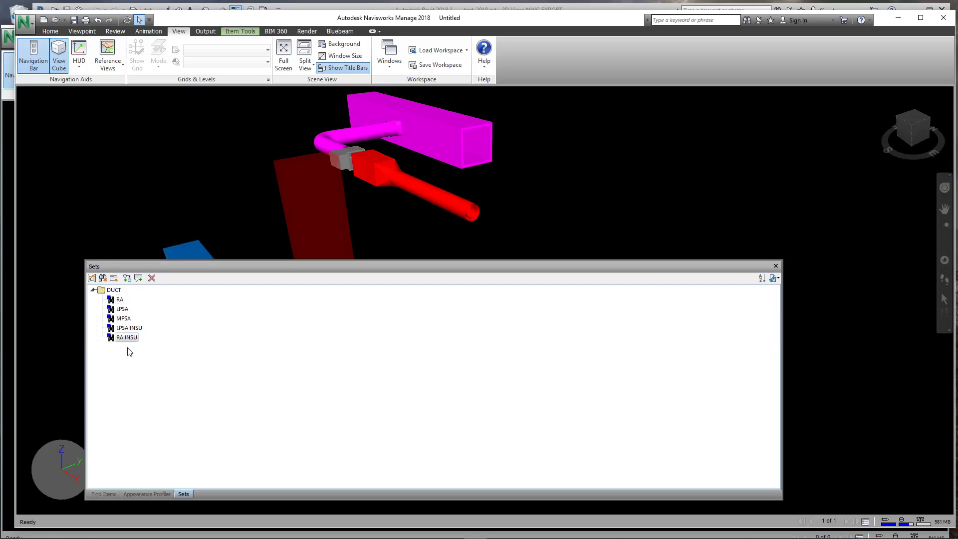
# Change the Workset condition of the item search to SM - SUPPLY MEDIUM PRESSURE
pyautogui.click(106, 494)
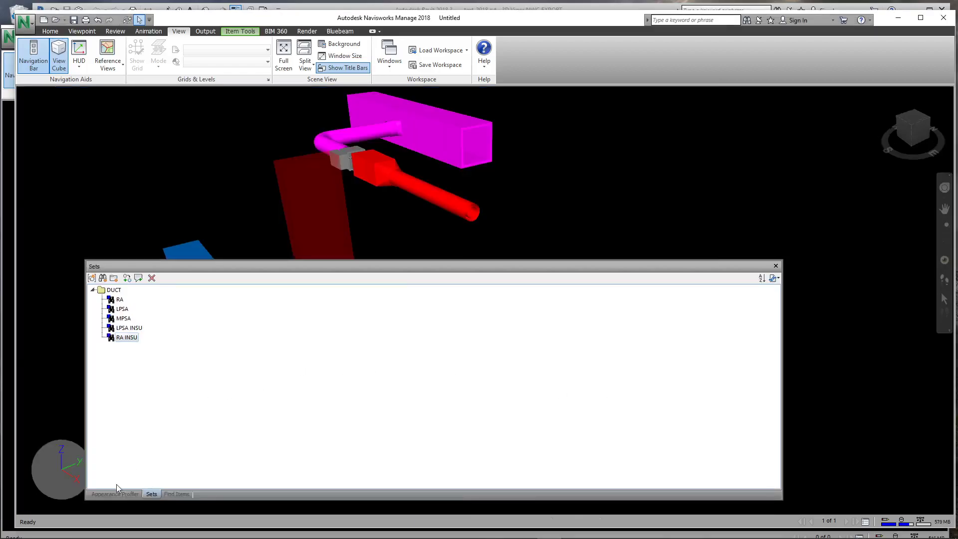
pyautogui.click(124, 494)
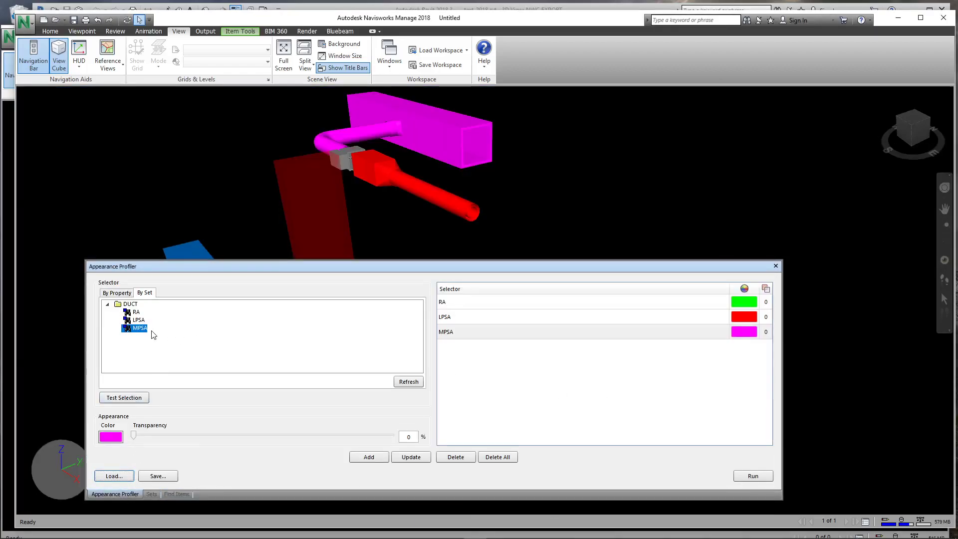
pyautogui.click(171, 492)
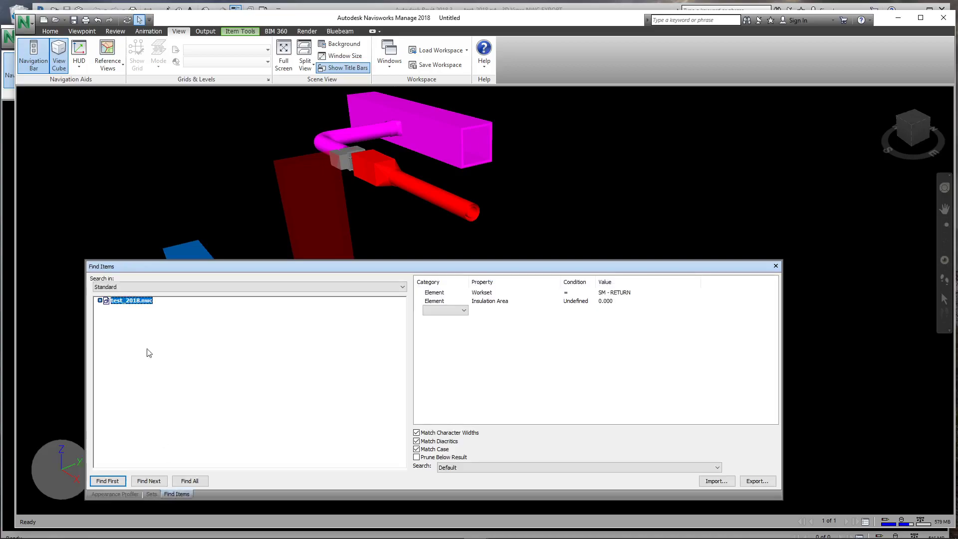
pyautogui.click(635, 293)
pyautogui.click(695, 293)
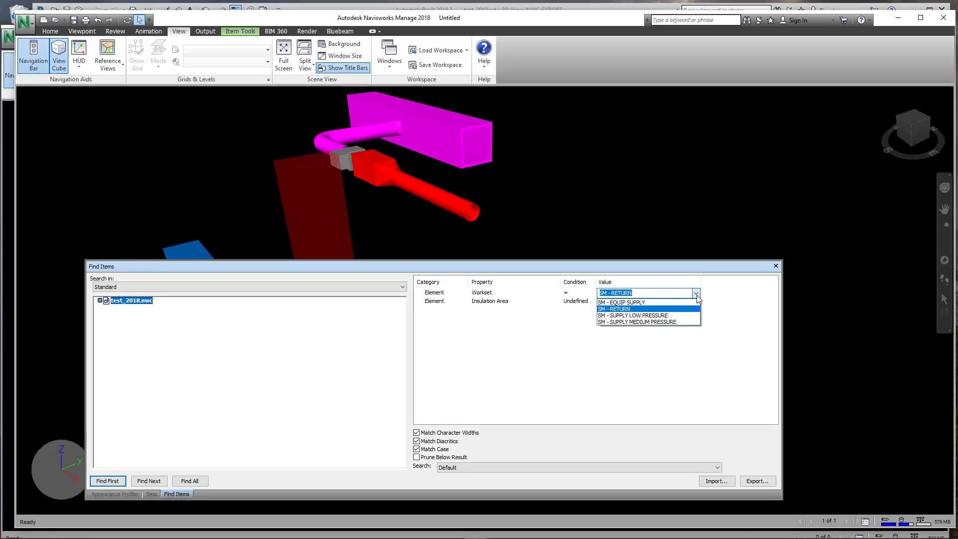
pyautogui.click(654, 322)
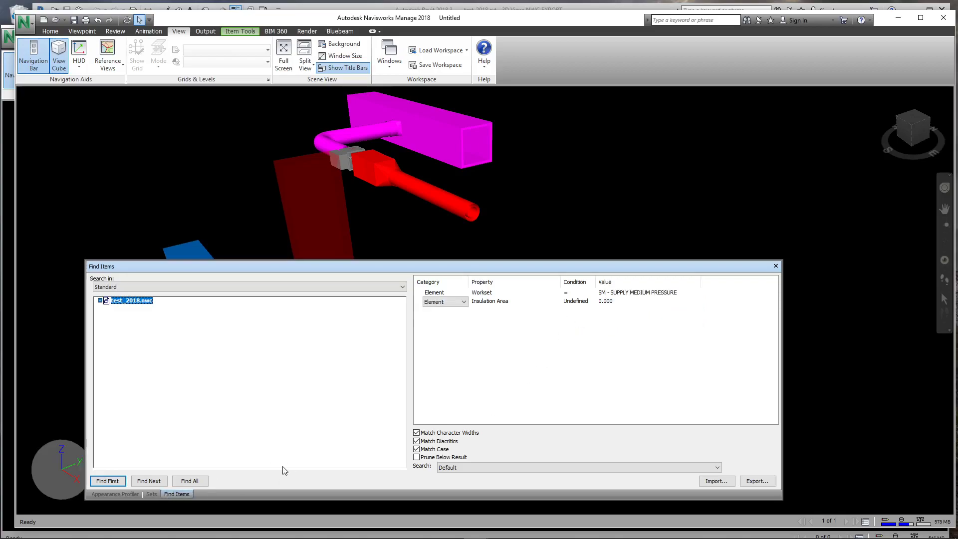
# Set the Insulation Area condition to Undefined and find all matching medium pressure items
pyautogui.click(606, 319)
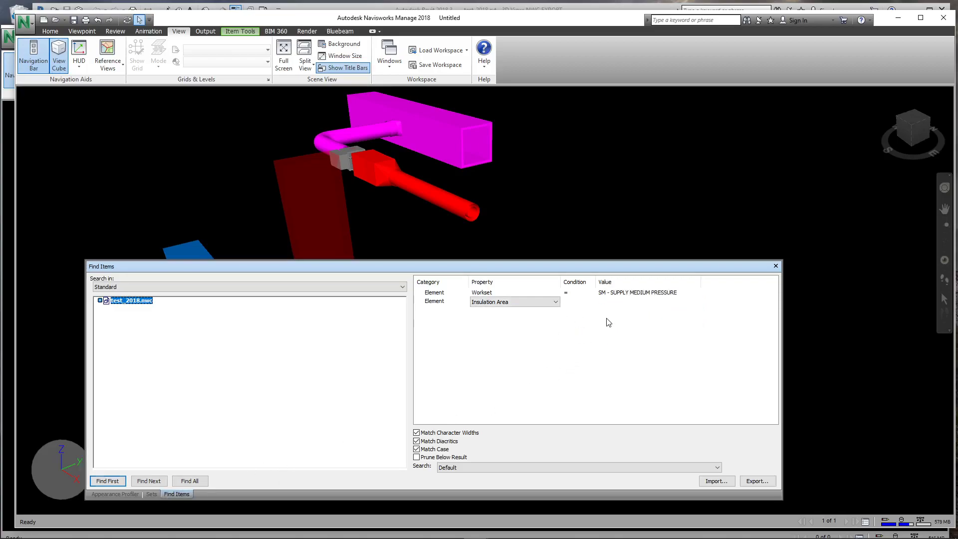
pyautogui.click(575, 302)
pyautogui.click(578, 301)
pyautogui.click(575, 356)
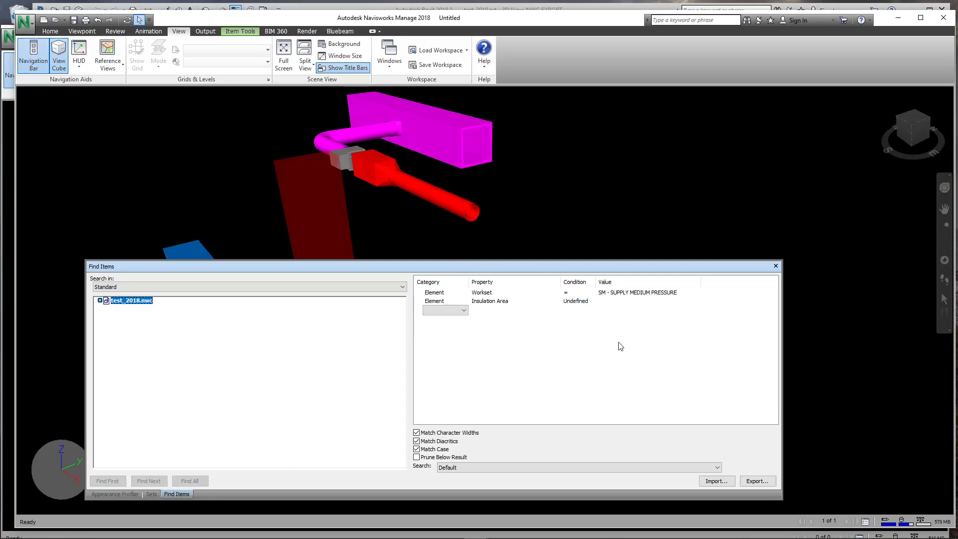
pyautogui.click(189, 481)
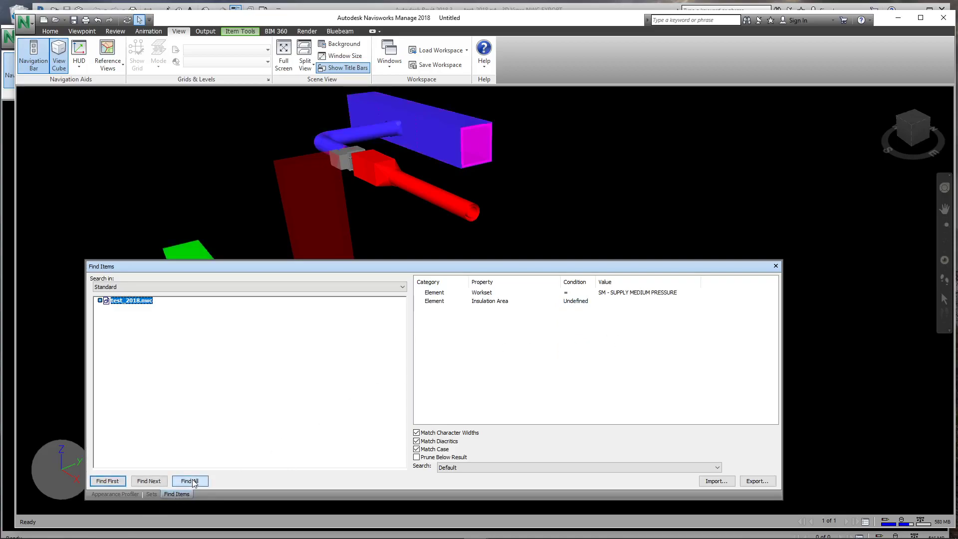
# Save the current search in the DUCT folder as a search set named MPSA INSU and move it below RA INSU
pyautogui.click(151, 493)
pyautogui.click(113, 290)
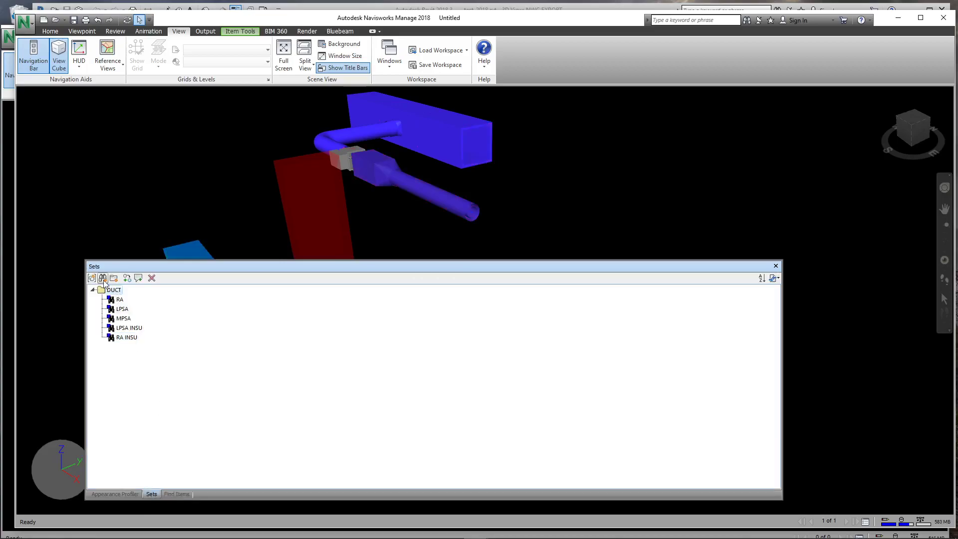
pyautogui.click(103, 277)
pyautogui.write('MPSA INSU')
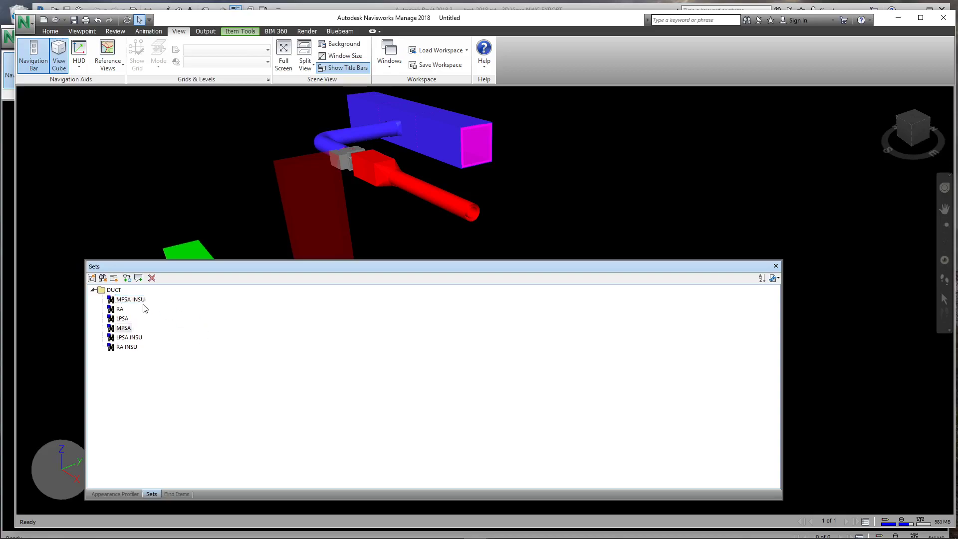
pyautogui.press('Return')
pyautogui.moveTo(128, 300); pyautogui.dragTo(134, 350)
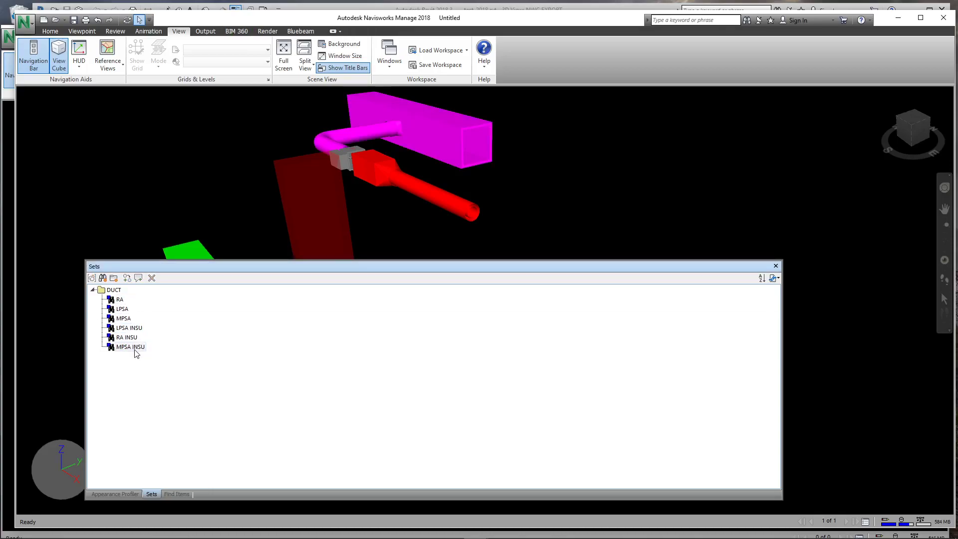
# Refresh the set list in the Appearance Profiler and expand the DUCT folder
pyautogui.click(122, 493)
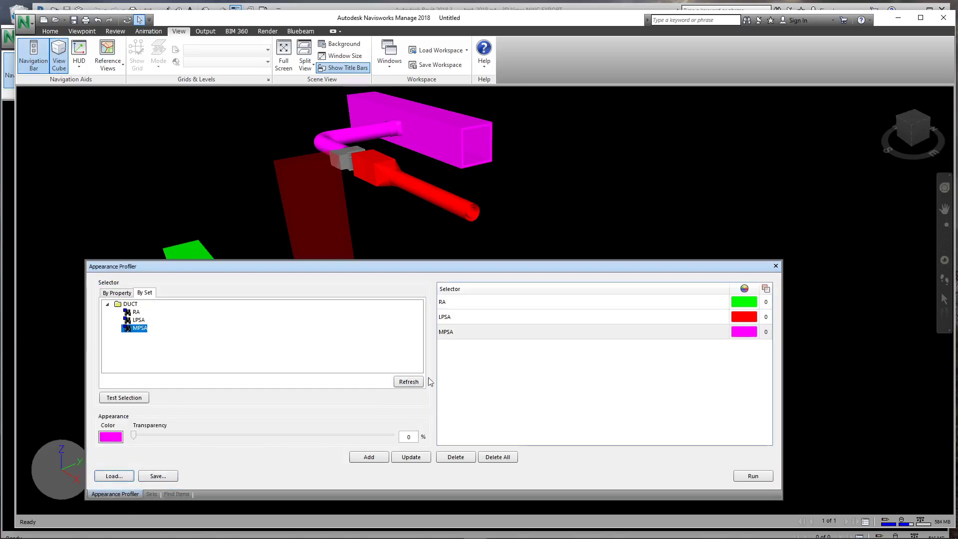
pyautogui.click(407, 382)
pyautogui.click(108, 304)
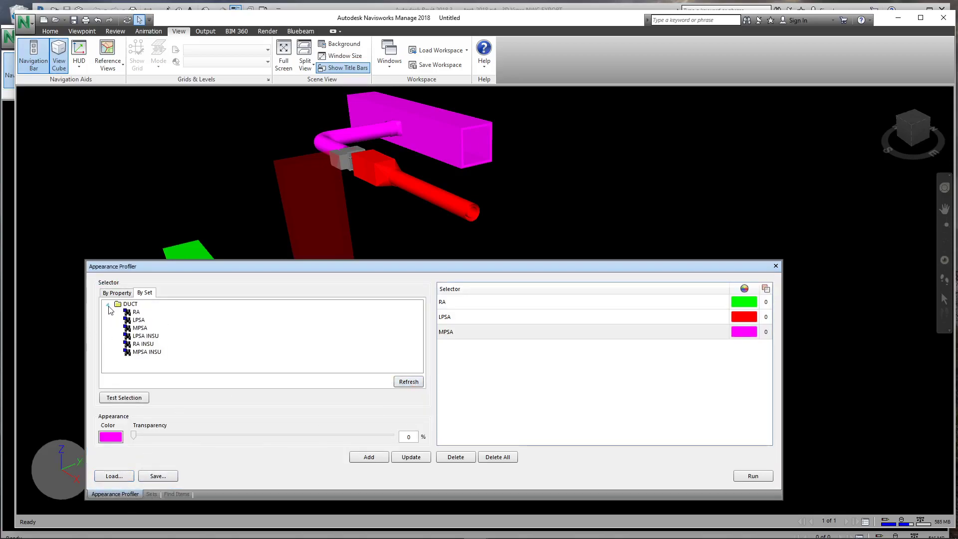
# Add LPSA INSU to the Appearance Profiler in red with 50% transparency, and delete its duplicate entry
pyautogui.click(143, 336)
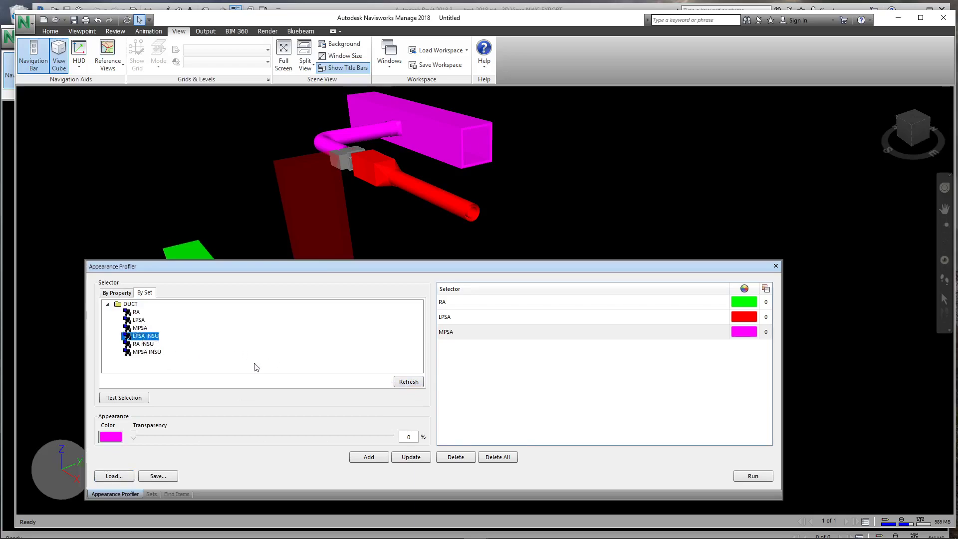
pyautogui.click(110, 437)
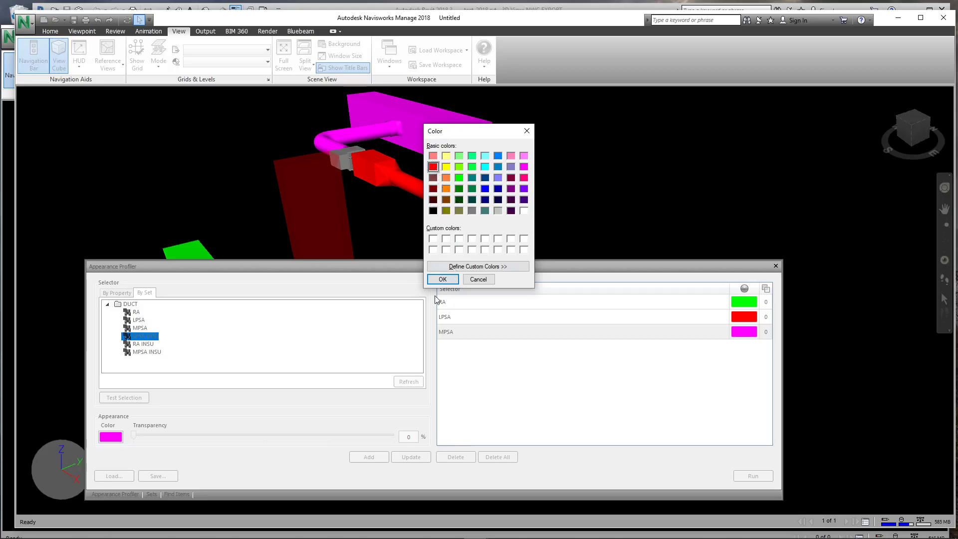
pyautogui.click(443, 278)
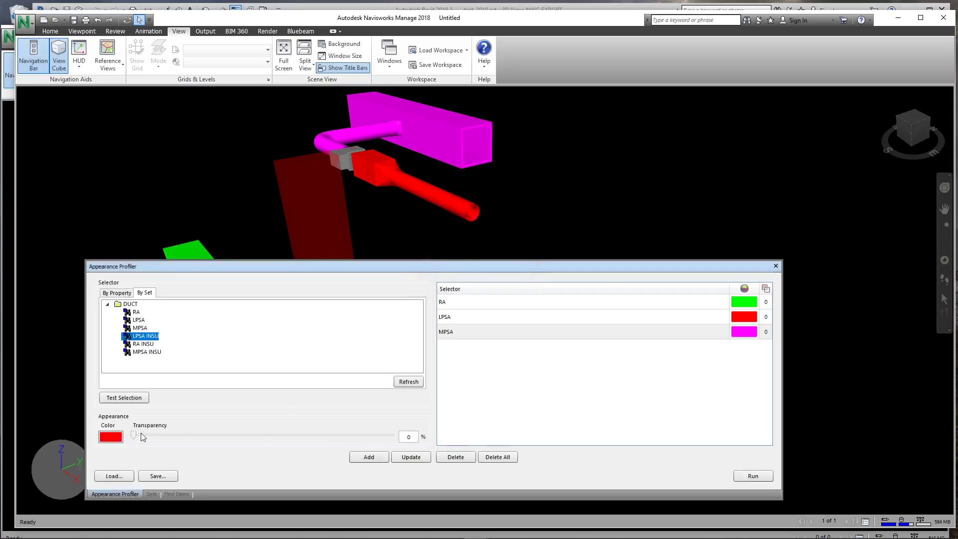
pyautogui.moveTo(134, 434); pyautogui.dragTo(266, 444)
pyautogui.click(145, 344)
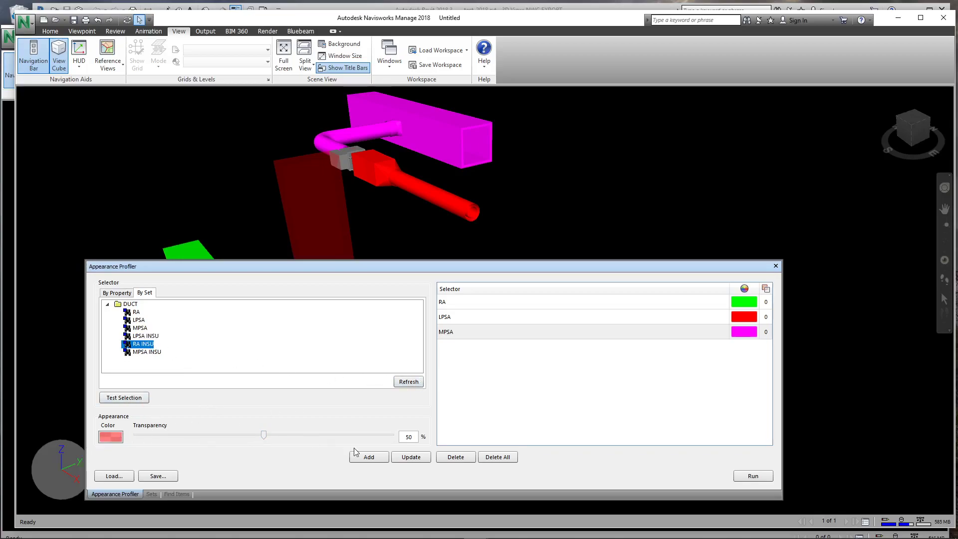
pyautogui.click(147, 336)
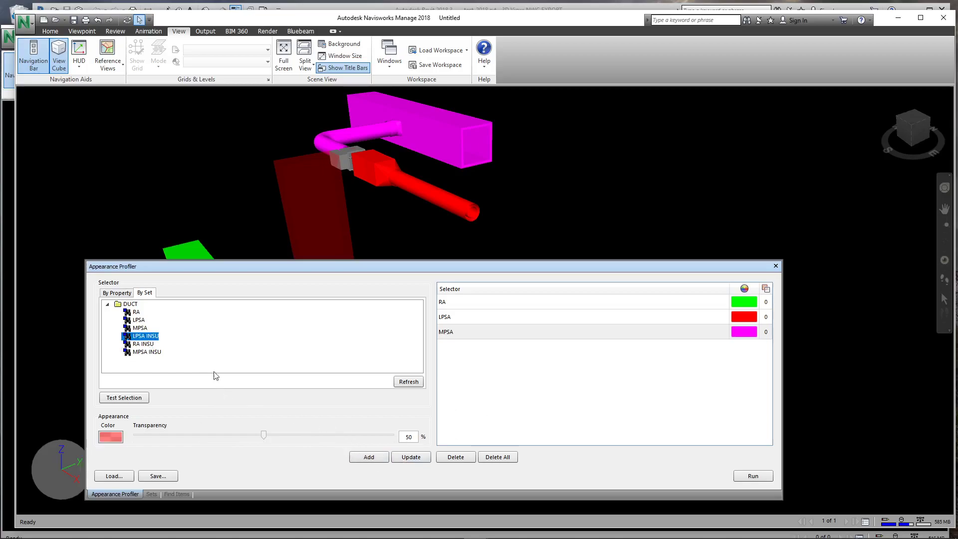
pyautogui.click(367, 456)
pyautogui.click(367, 456)
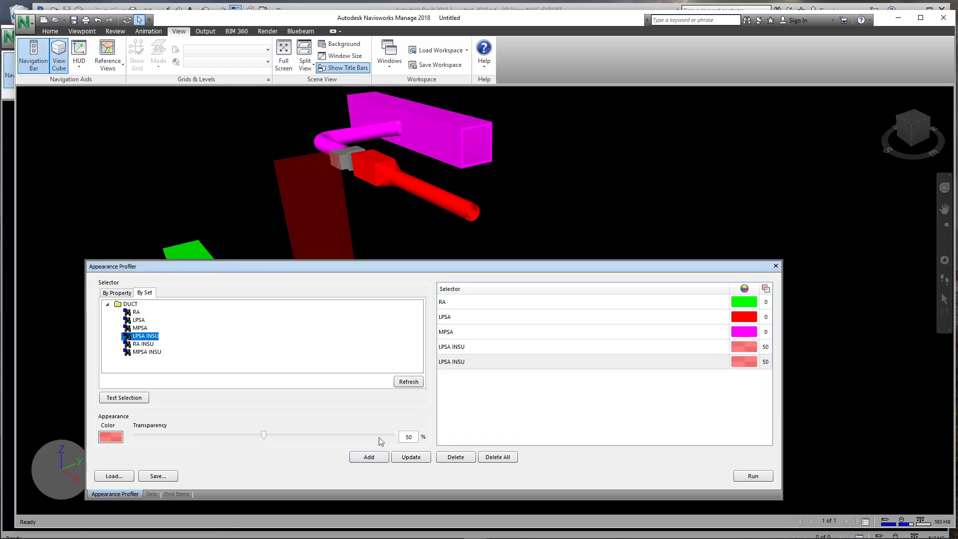
pyautogui.click(463, 457)
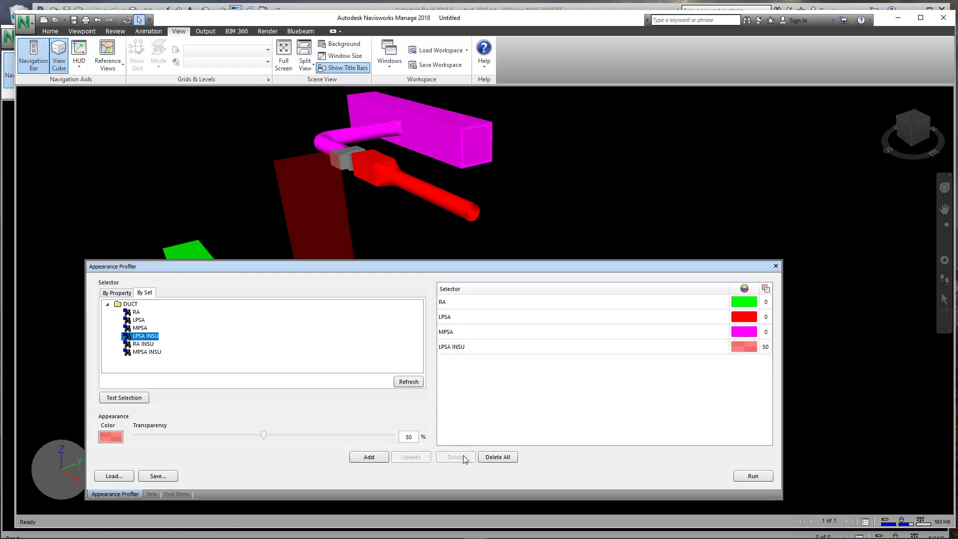
# Add RA INSU to the Appearance Profiler in green, keeping 50% transparency
pyautogui.click(144, 344)
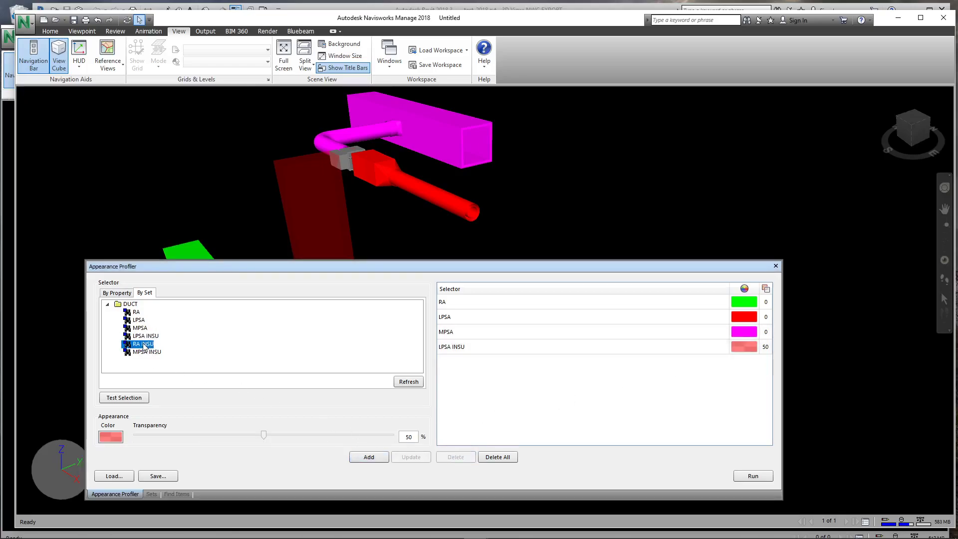
pyautogui.click(112, 438)
pyautogui.click(459, 178)
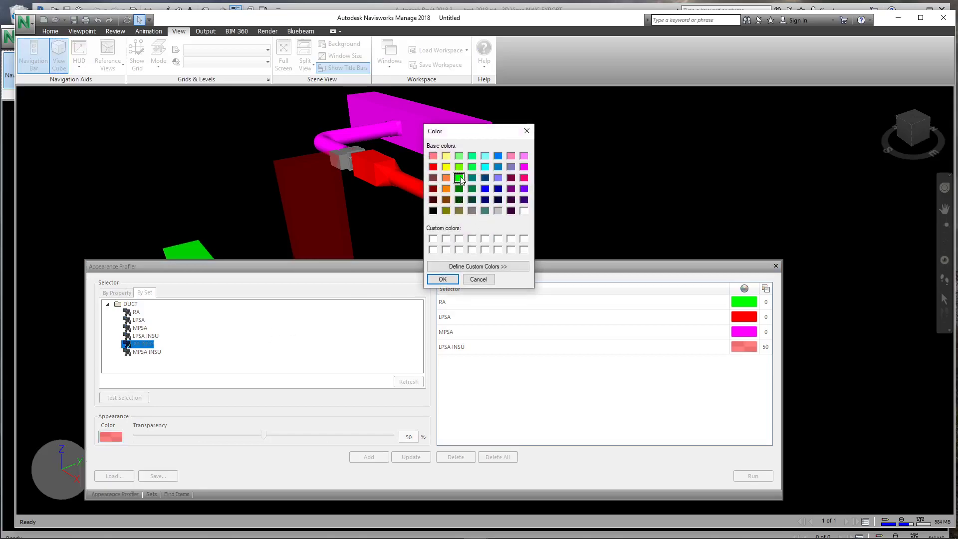
pyautogui.click(442, 278)
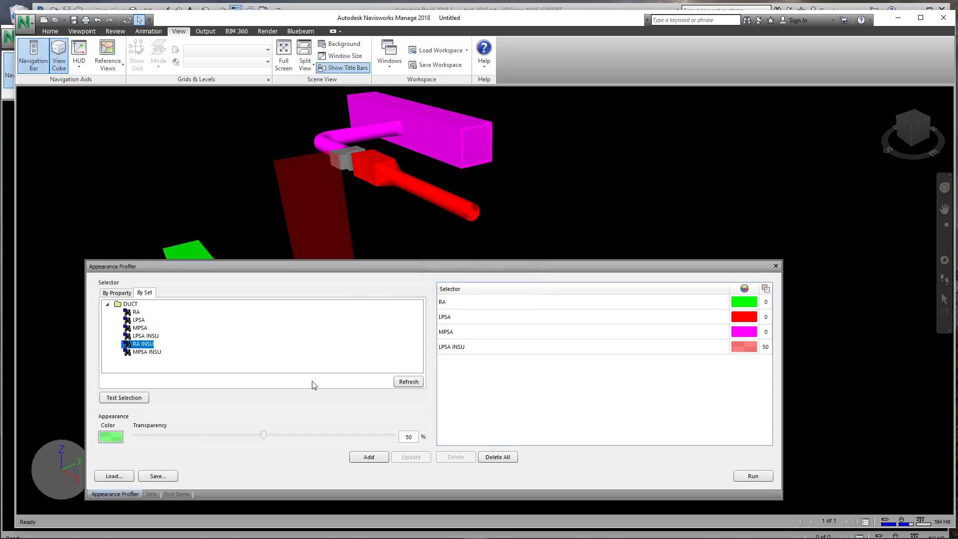
pyautogui.click(368, 456)
# Add MPSA INSU to the Appearance Profiler in magenta at 50% transparency and run the profile
pyautogui.click(150, 352)
pyautogui.click(117, 437)
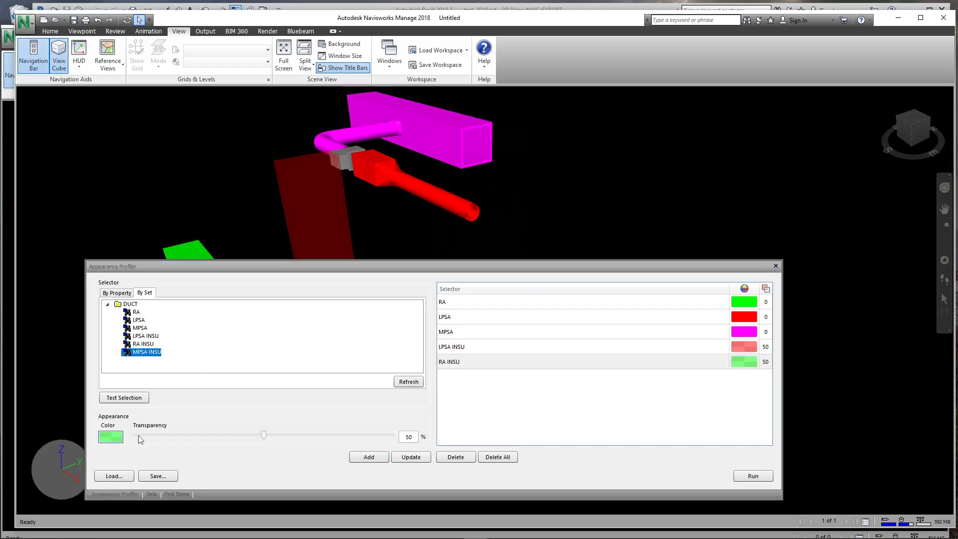
pyautogui.click(523, 166)
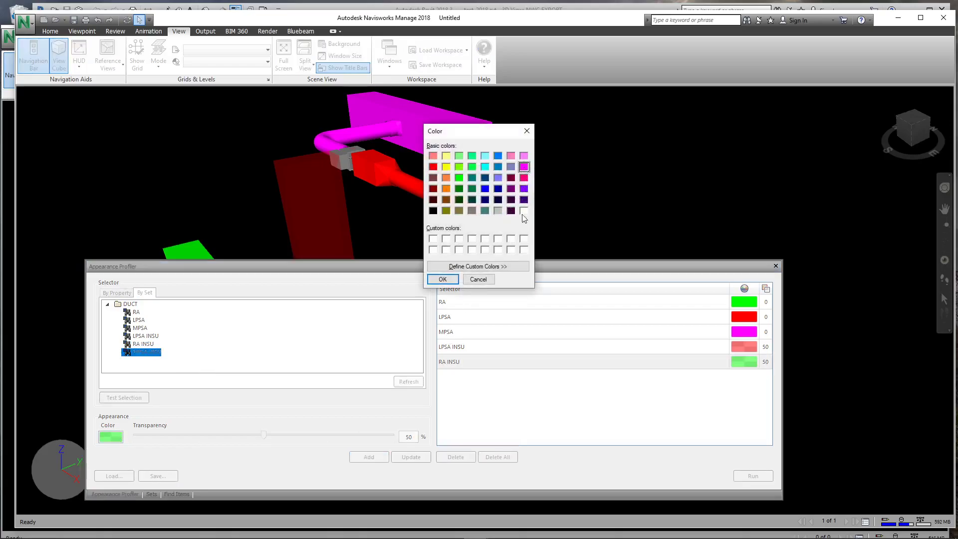
pyautogui.click(442, 279)
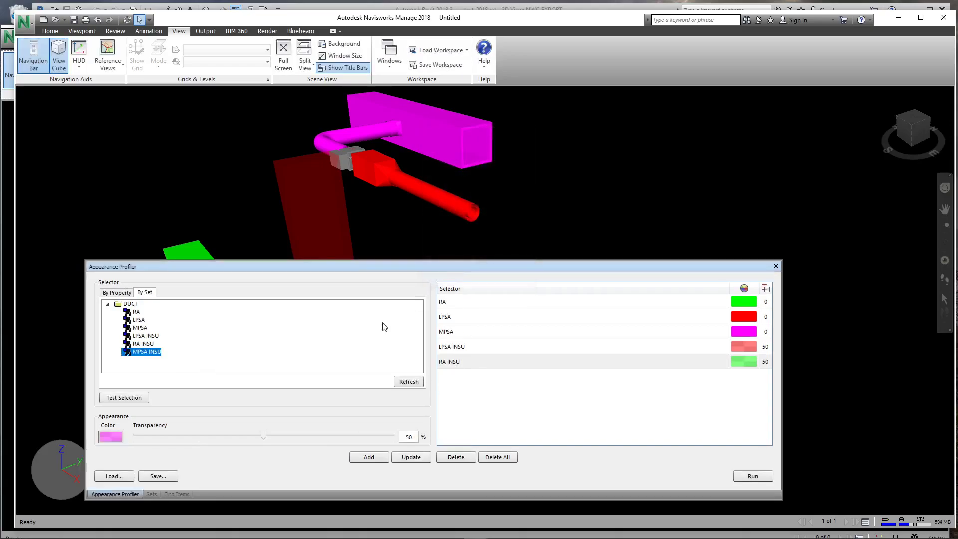
pyautogui.click(375, 455)
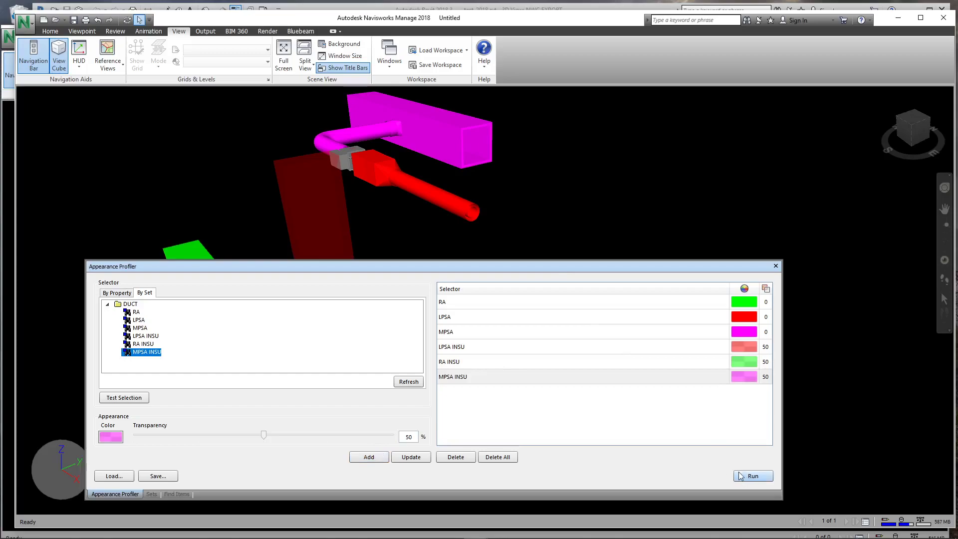
pyautogui.click(761, 479)
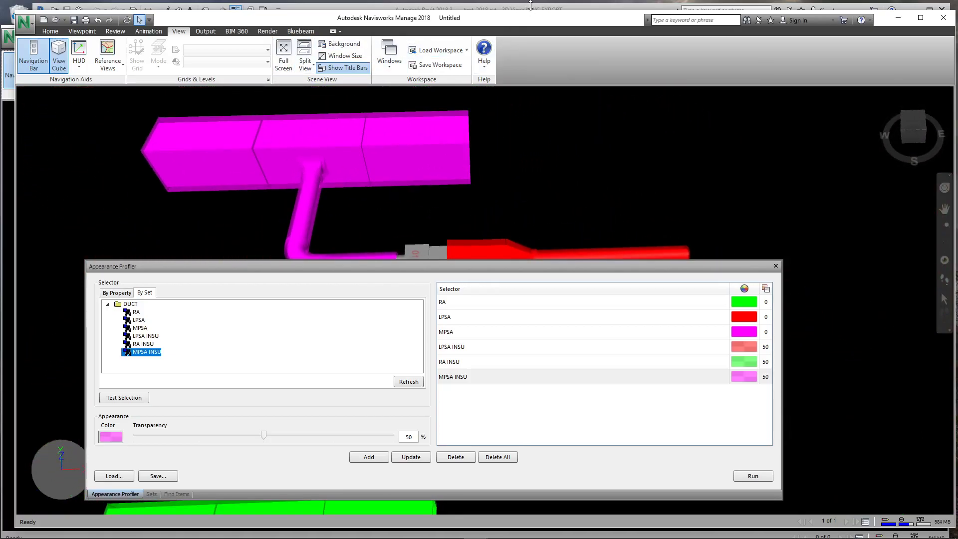
# Switch to the test_2018 model in Revit and lengthen the end piece at the lower end of the green return duct
pyautogui.click(467, 7)
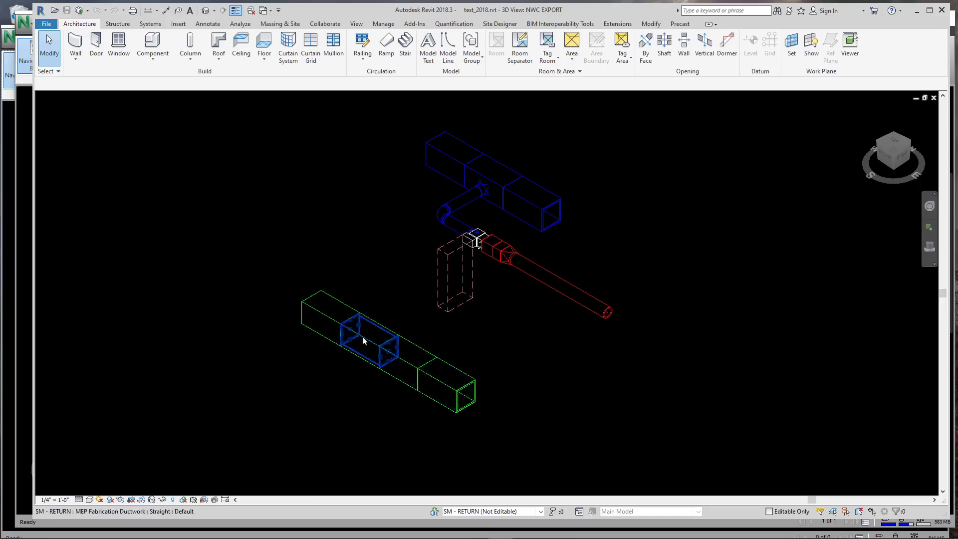
pyautogui.click(470, 400)
pyautogui.moveTo(466, 397); pyautogui.dragTo(492, 411)
pyautogui.click(395, 390)
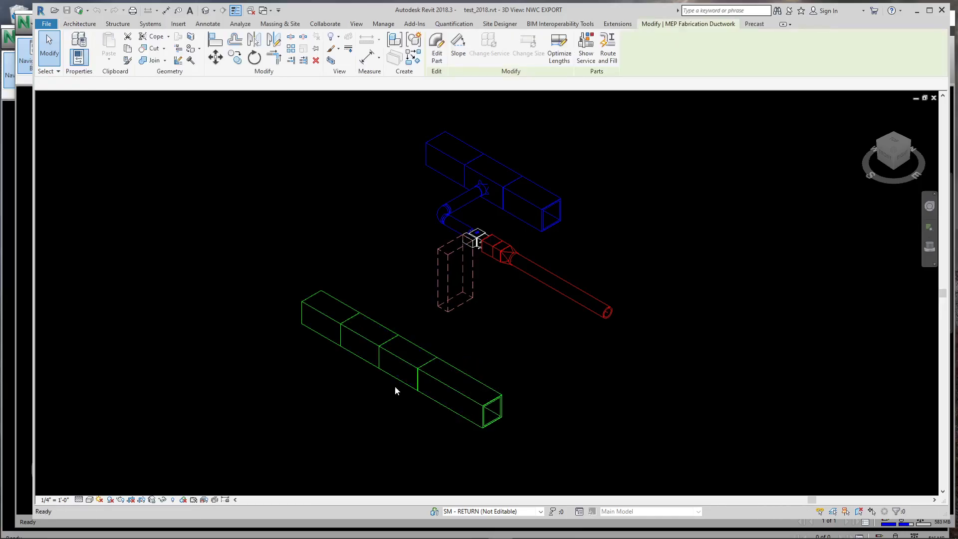
# Lengthen the piece at the upper end of the green return duct and optimize its lengths into standard sections
pyautogui.click(330, 321)
pyautogui.moveTo(312, 308); pyautogui.dragTo(273, 282)
pyautogui.click(377, 240)
pyautogui.click(317, 289)
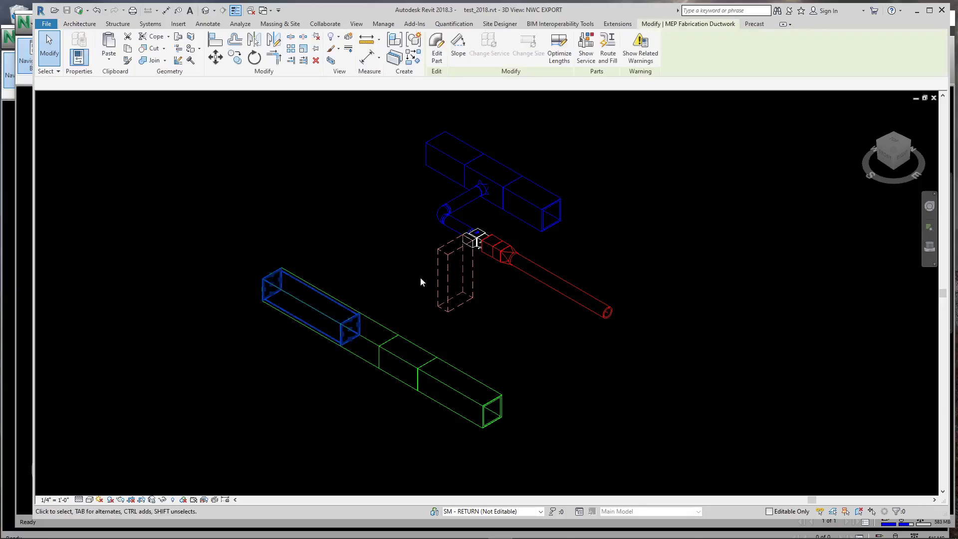
pyautogui.click(558, 61)
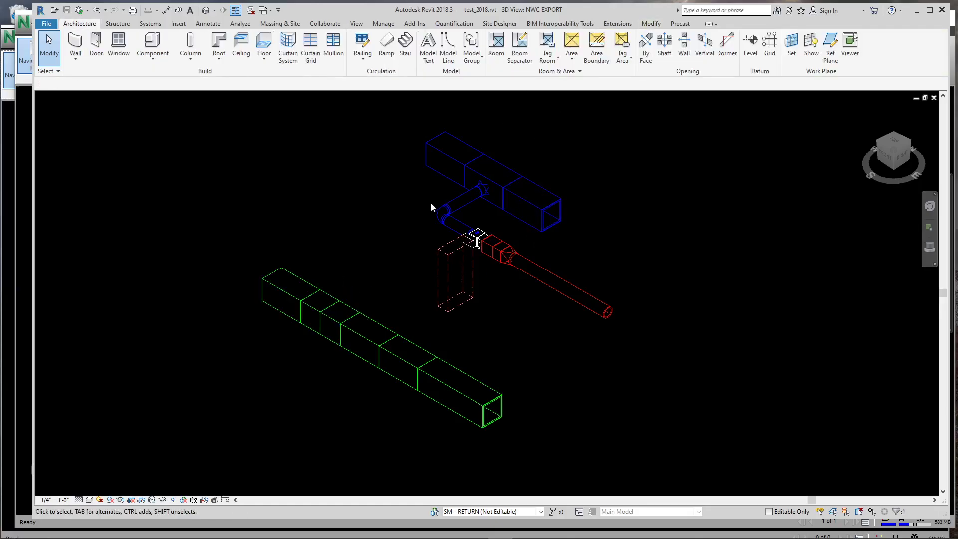
# Attach a reducing transition to the lower open end of the green return duct
pyautogui.click(554, 216)
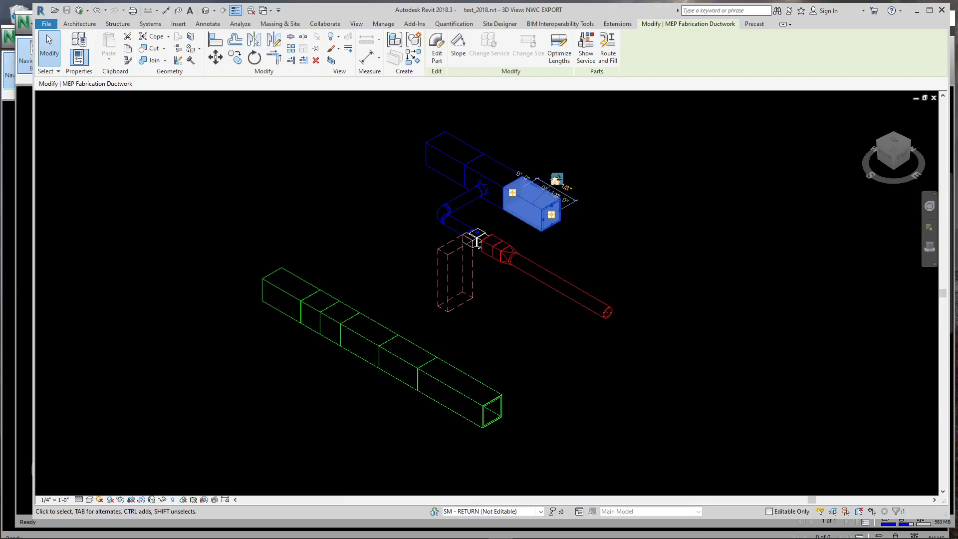
pyautogui.press('Escape')
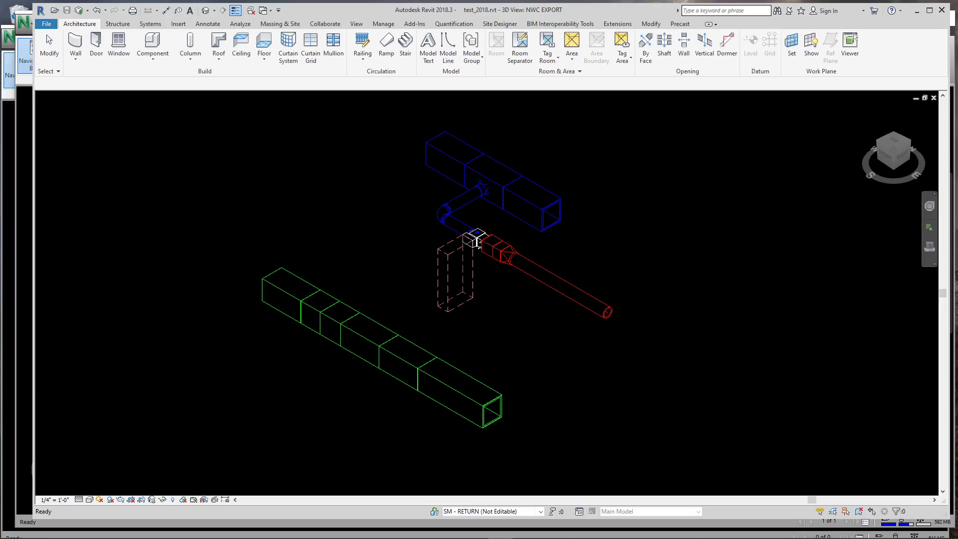
pyautogui.click(492, 410)
pyautogui.press('Escape')
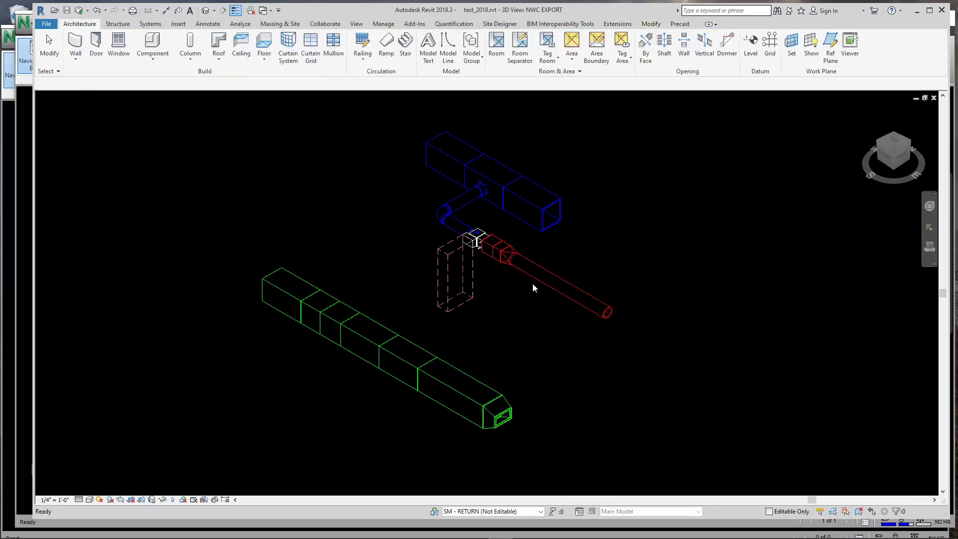
# Enlarge the diameter of the long round red supply duct
pyautogui.click(546, 289)
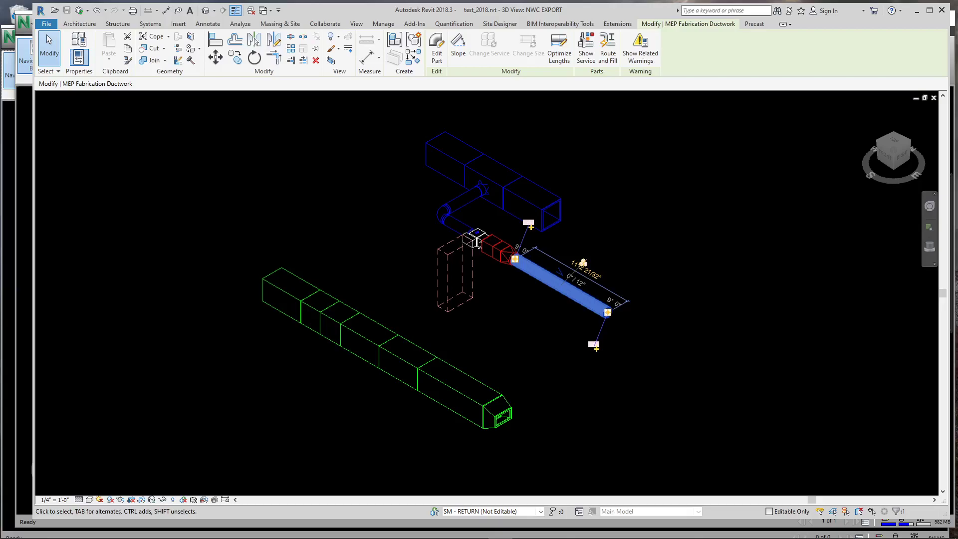
pyautogui.hotkey('ctrl', 'c')
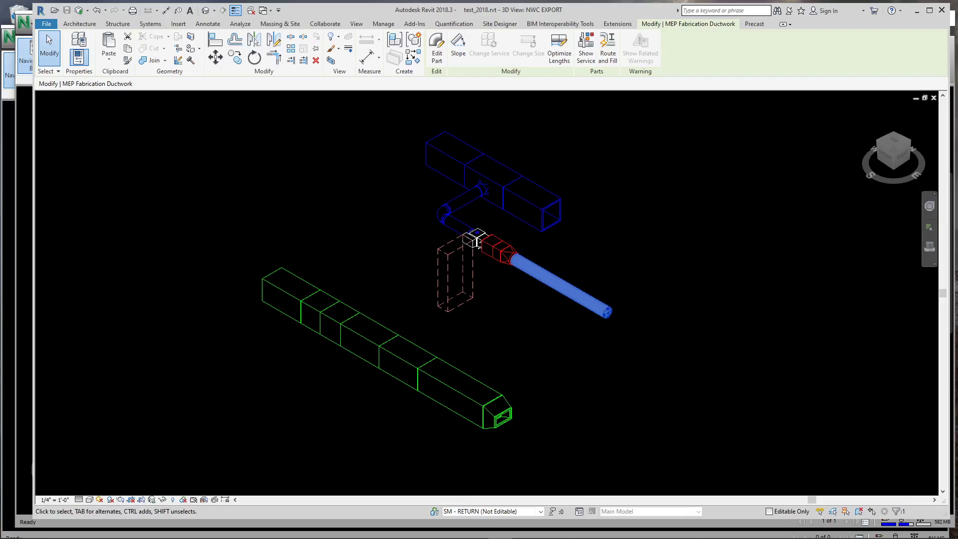
pyautogui.click(604, 305)
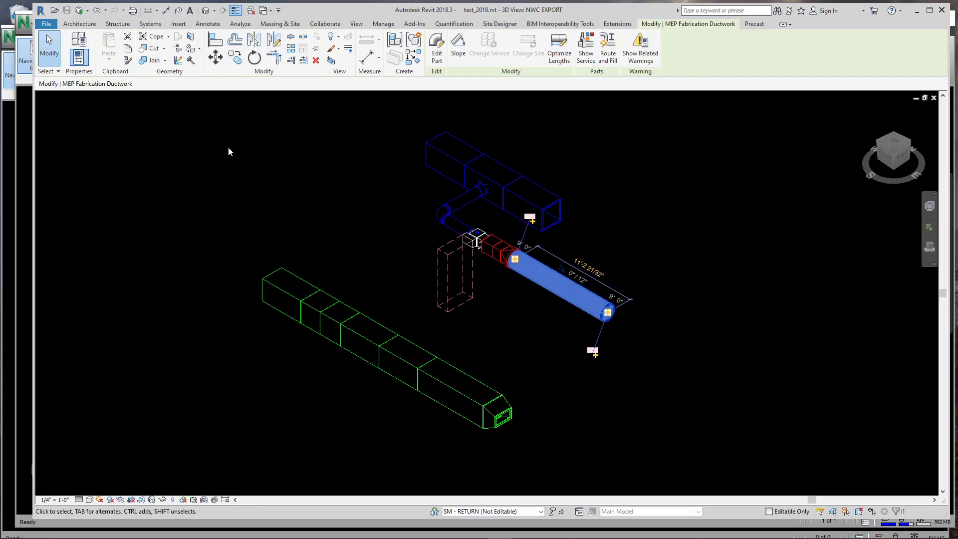
pyautogui.click(288, 182)
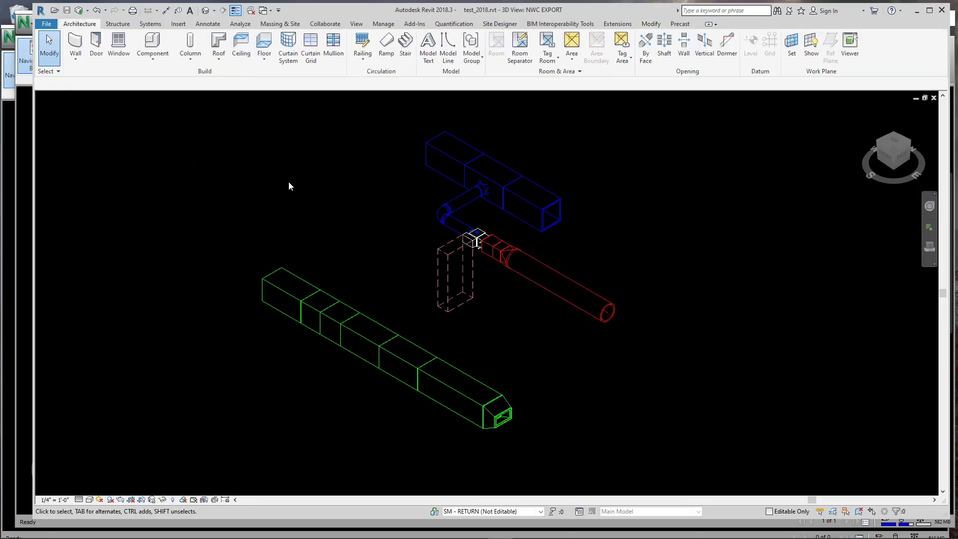
# Export the 3D view to Navisworks as test_2018.nwc in the TEST folder, replacing the existing file
pyautogui.press('w')
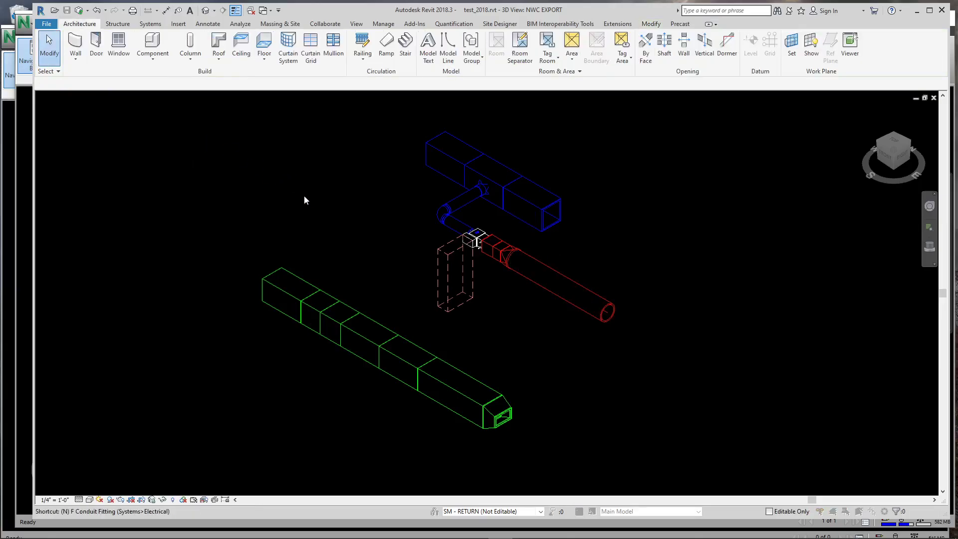
pyautogui.click(424, 207)
pyautogui.click(607, 333)
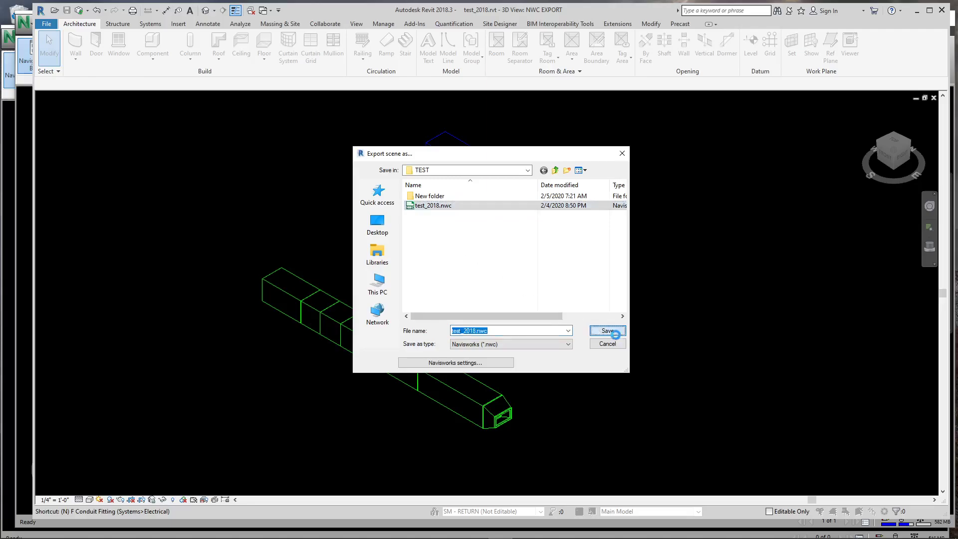
pyautogui.click(512, 279)
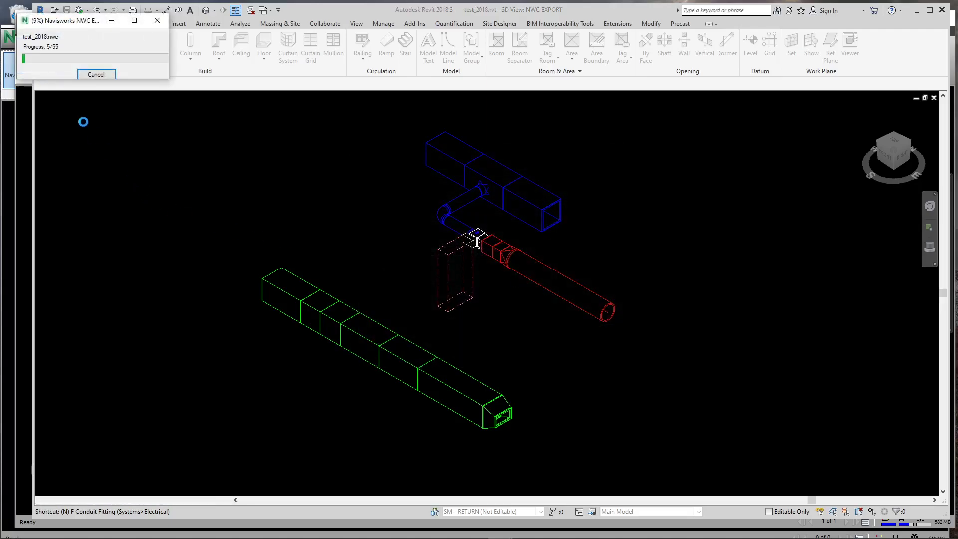
# Switch to Navisworks Manage and refresh the model to load the changed ductwork
pyautogui.click(28, 110)
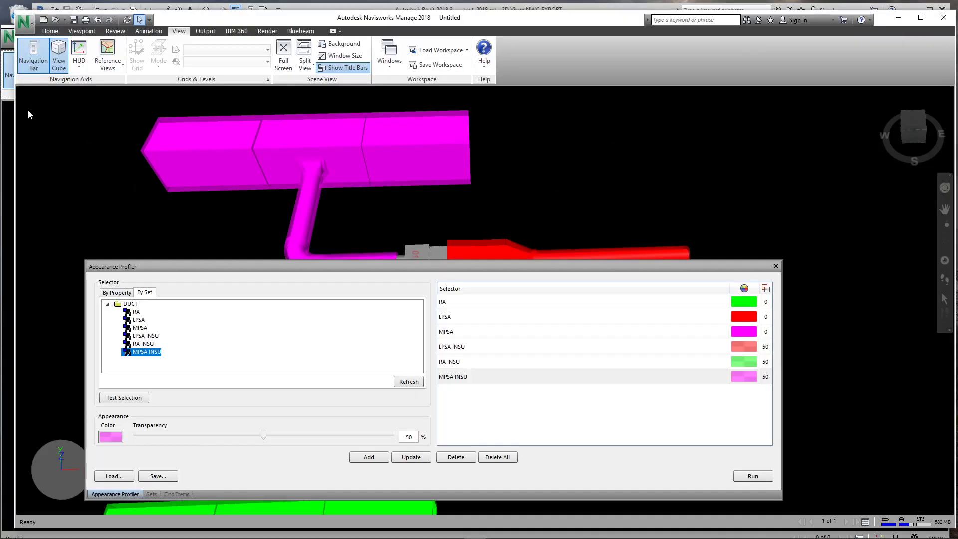
pyautogui.click(50, 31)
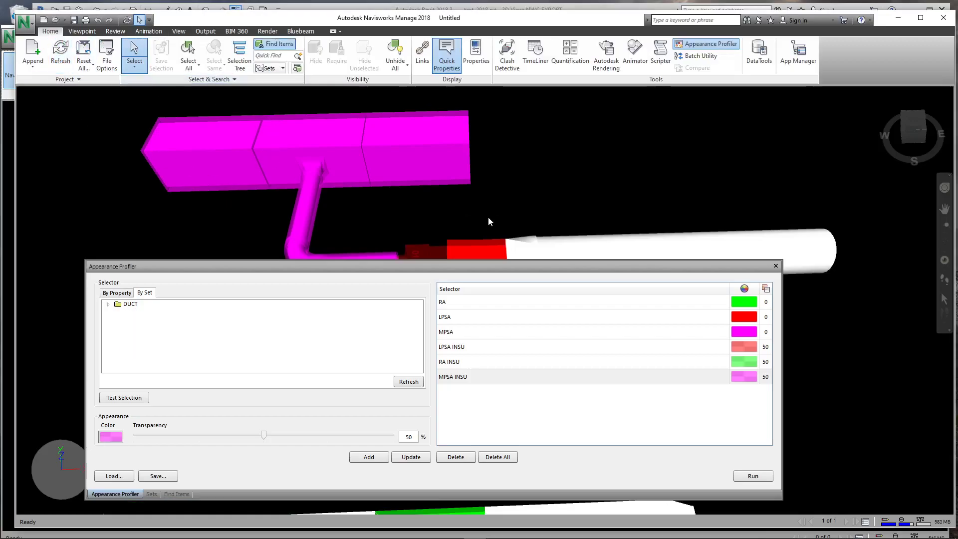
pyautogui.scroll(-2, 573, 195)
pyautogui.scroll(-3, 572, 192)
pyautogui.keyDown('shift'); pyautogui.moveTo(572, 191); pyautogui.dragTo(558, 187, button='middle'); pyautogui.keyUp('shift')
# Run the existing appearance profile on the refreshed model and check the coloring of the changed ducts
pyautogui.click(752, 475)
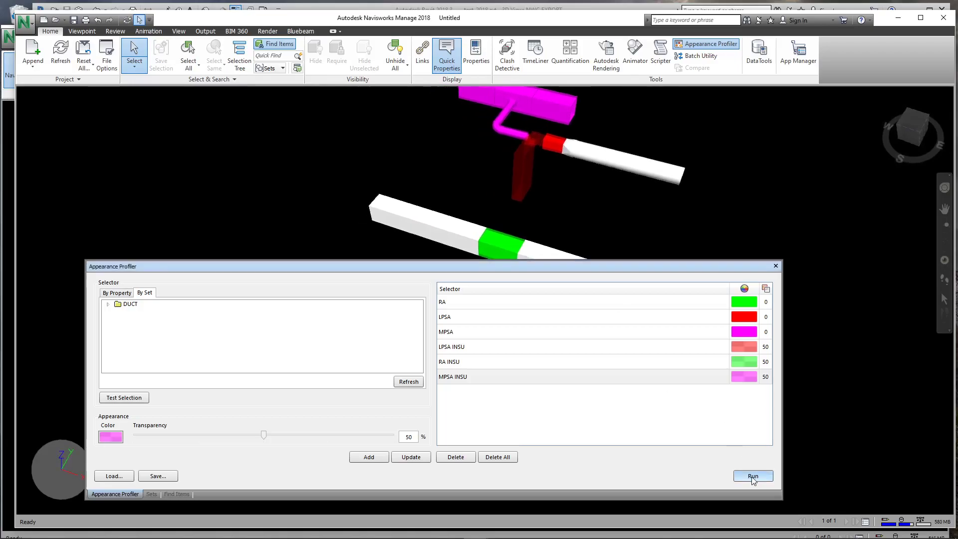
pyautogui.keyDown('shift'); pyautogui.moveTo(528, 216); pyautogui.dragTo(502, 219, button='middle'); pyautogui.keyUp('shift')
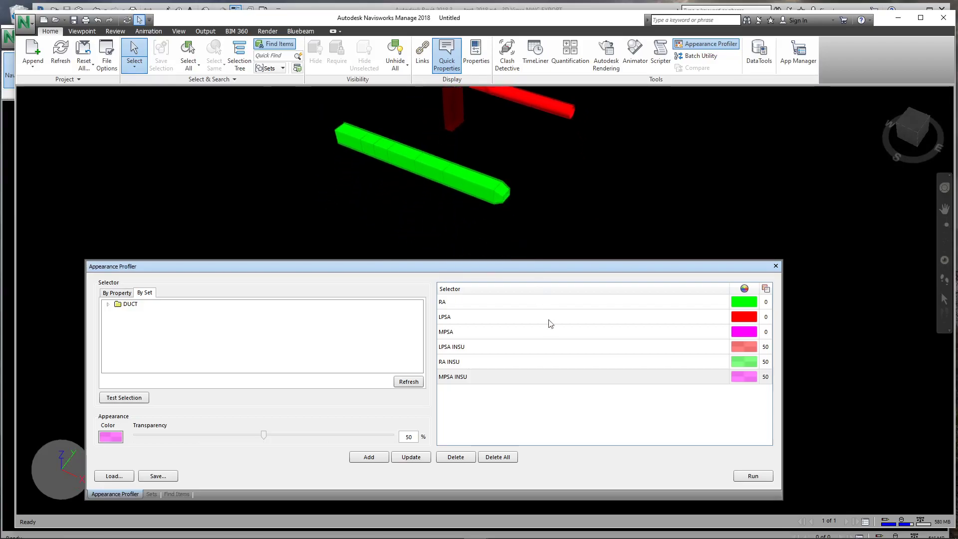
pyautogui.keyDown('shift'); pyautogui.moveTo(454, 257); pyautogui.dragTo(456, 246, button='middle'); pyautogui.keyUp('shift')
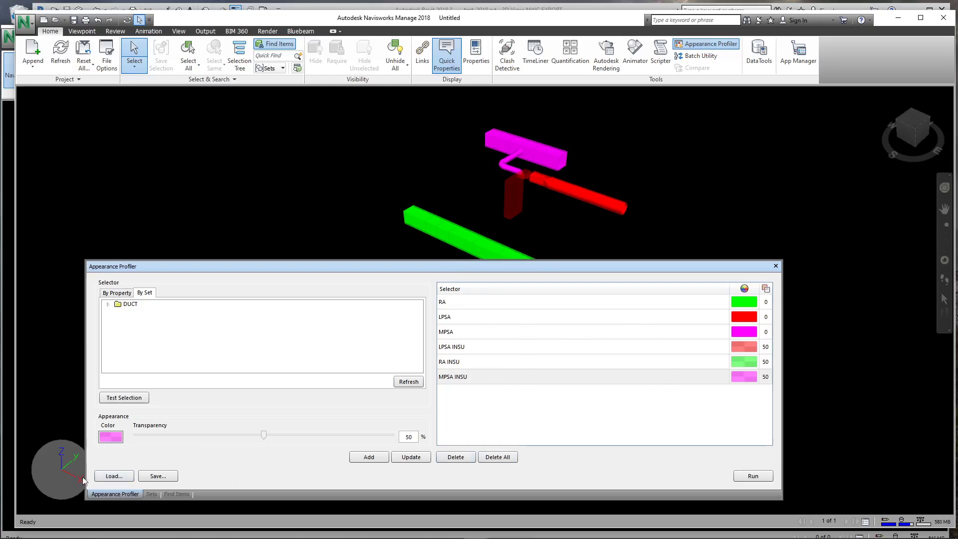
# Save the appearance profile as APPERNC PROFILER.dat in the TEST folder, overwriting the existing file
pyautogui.click(162, 477)
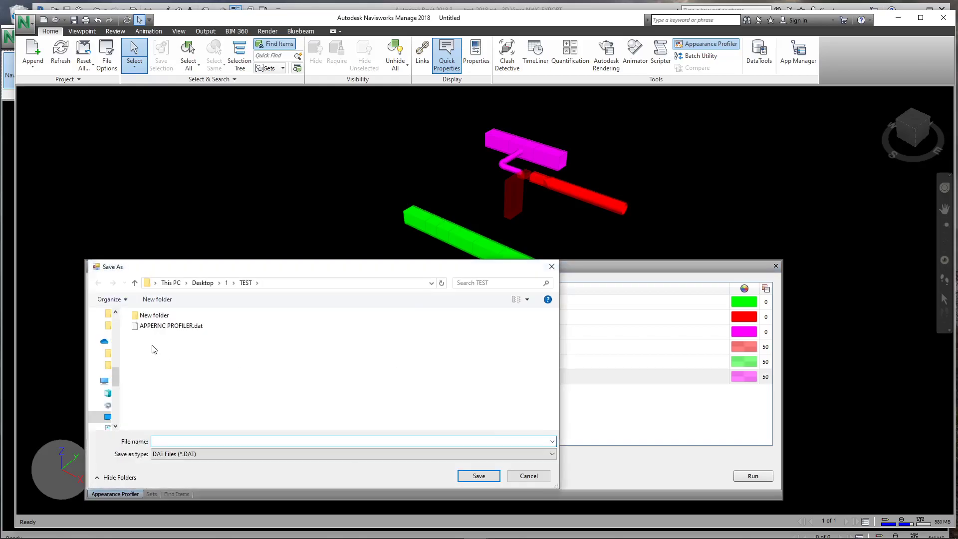
pyautogui.click(179, 327)
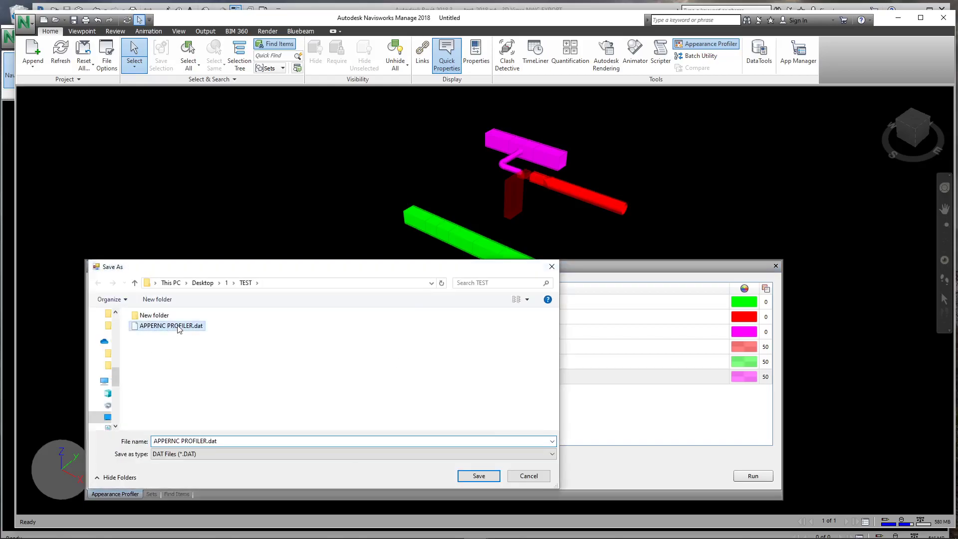
pyautogui.click(479, 476)
pyautogui.click(512, 312)
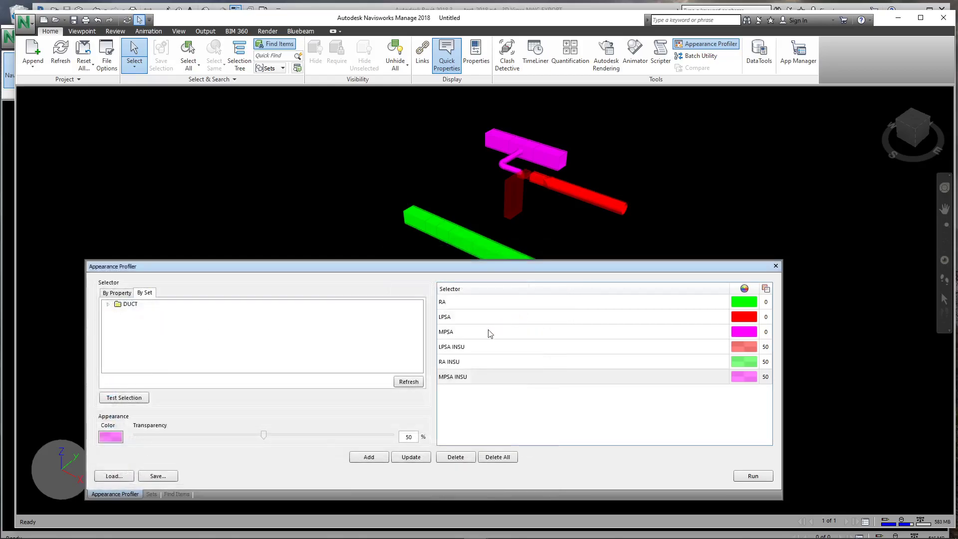
# Export the DUCT search sets to DUCT - SETS.xml in the TEST folder, overwriting the existing file
pyautogui.click(151, 494)
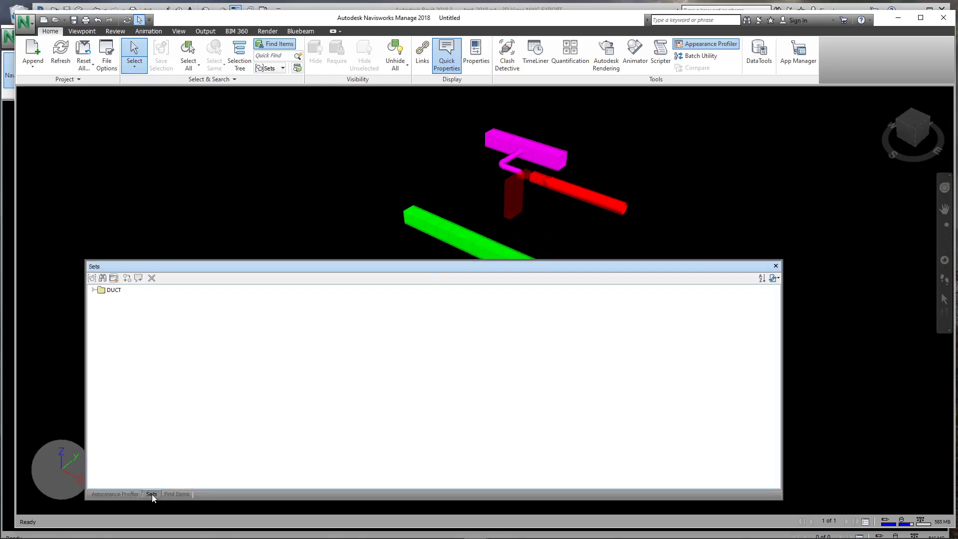
pyautogui.doubleClick(111, 291)
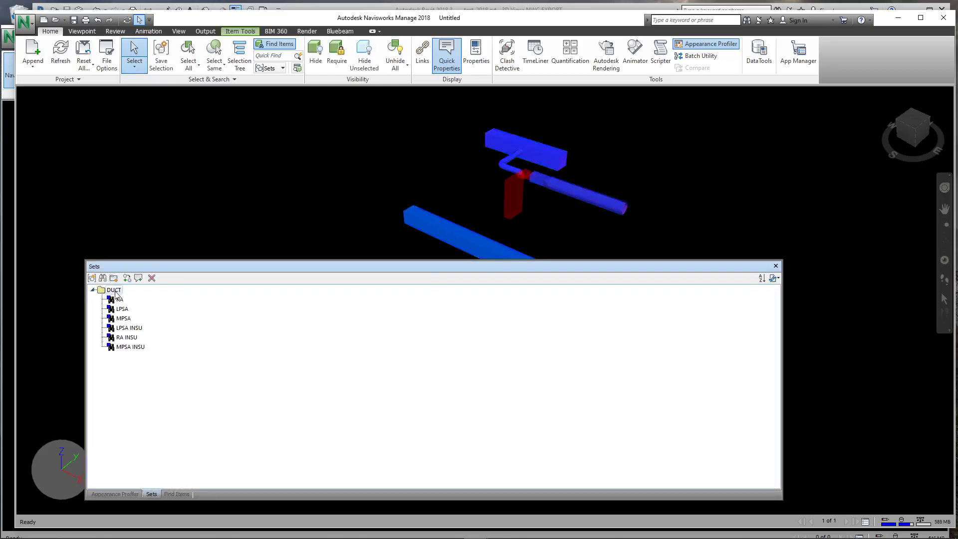
pyautogui.click(777, 280)
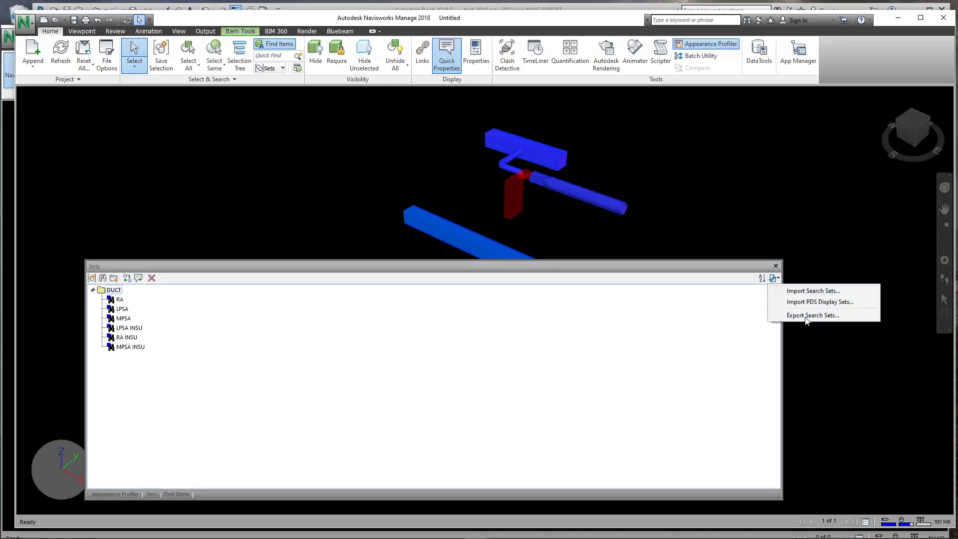
pyautogui.click(805, 315)
pyautogui.click(101, 78)
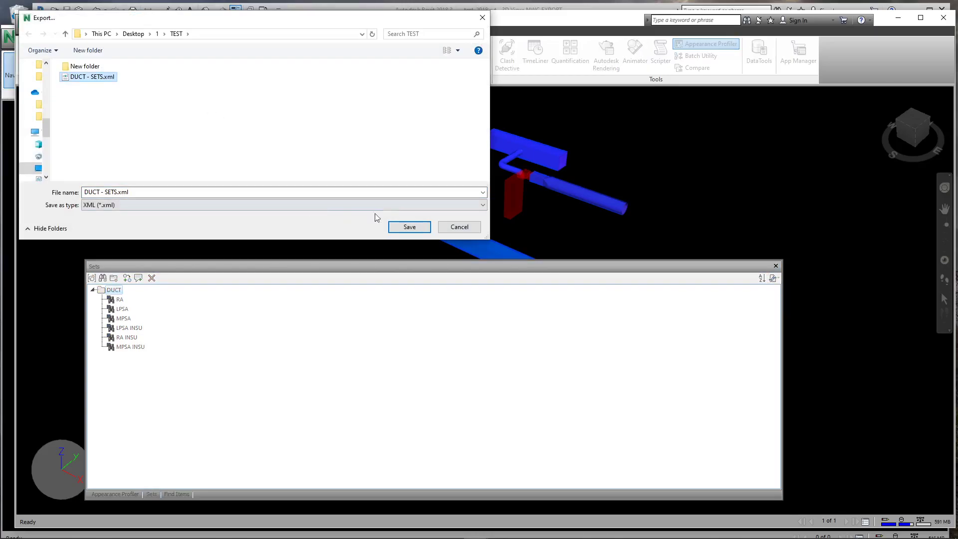
pyautogui.click(409, 228)
pyautogui.click(501, 275)
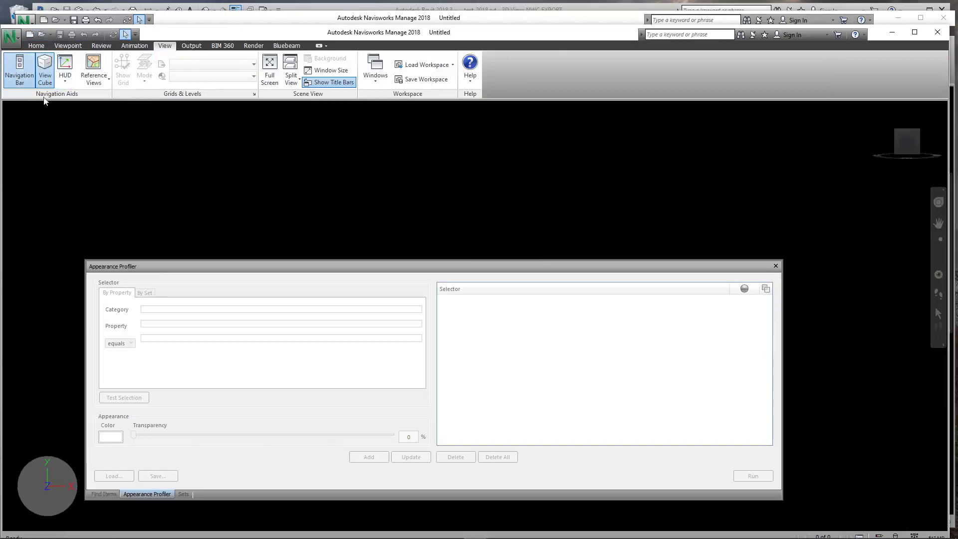
# Append test_2018.nwc to the empty scene in the second Navisworks window
pyautogui.click(20, 43)
pyautogui.press('Escape')
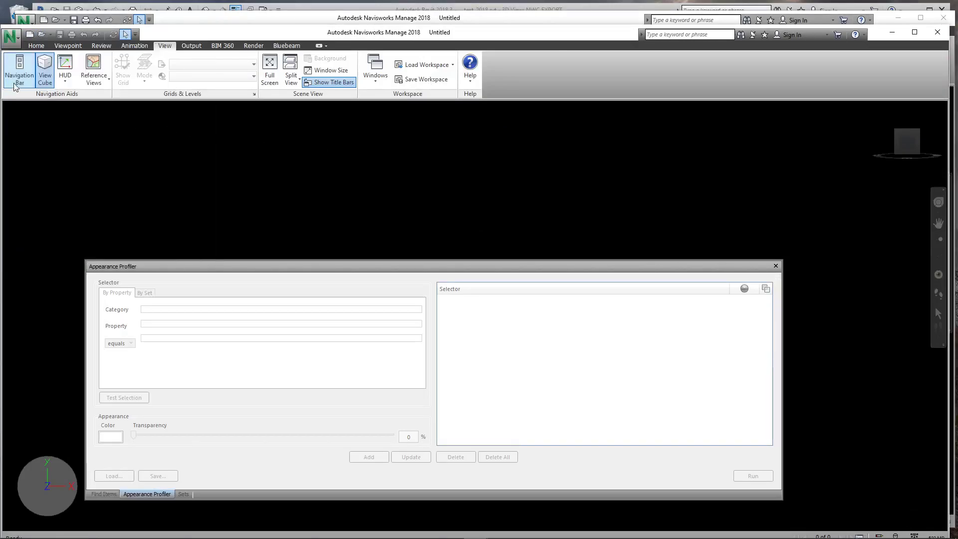
pyautogui.click(36, 45)
pyautogui.click(26, 83)
pyautogui.click(22, 102)
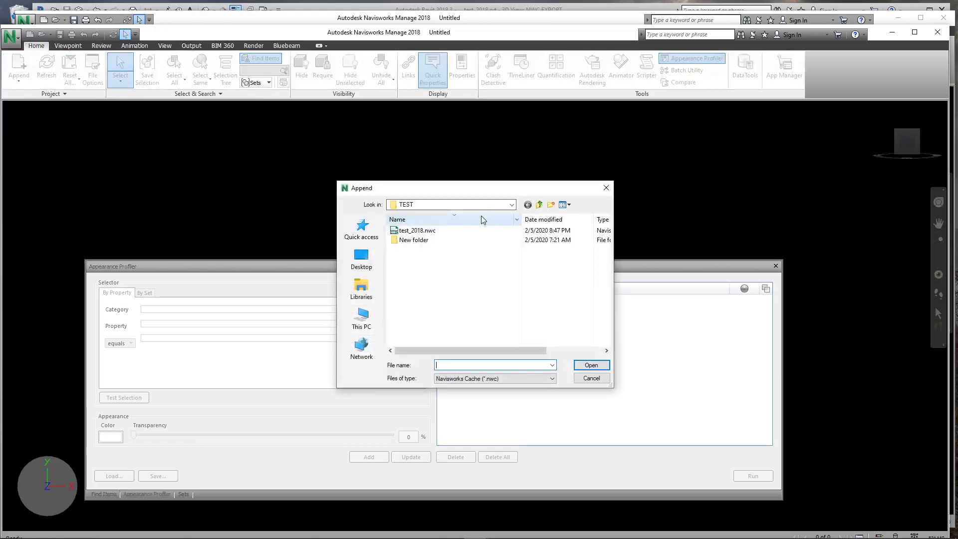
pyautogui.click(420, 220)
pyautogui.click(419, 240)
pyautogui.click(590, 364)
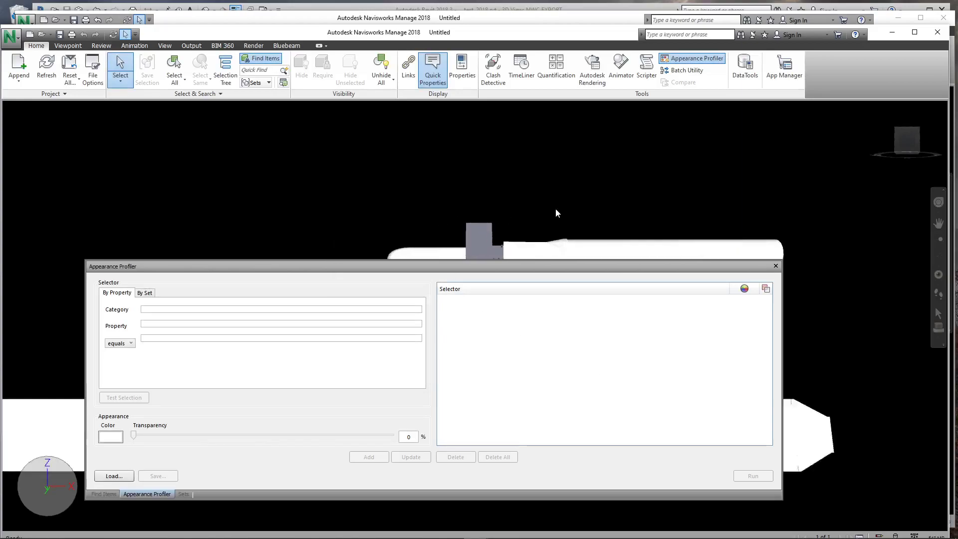
# View the whole model from an isometric corner and set the 3Dconnexion navigation to Walk Mode
pyautogui.click(897, 128)
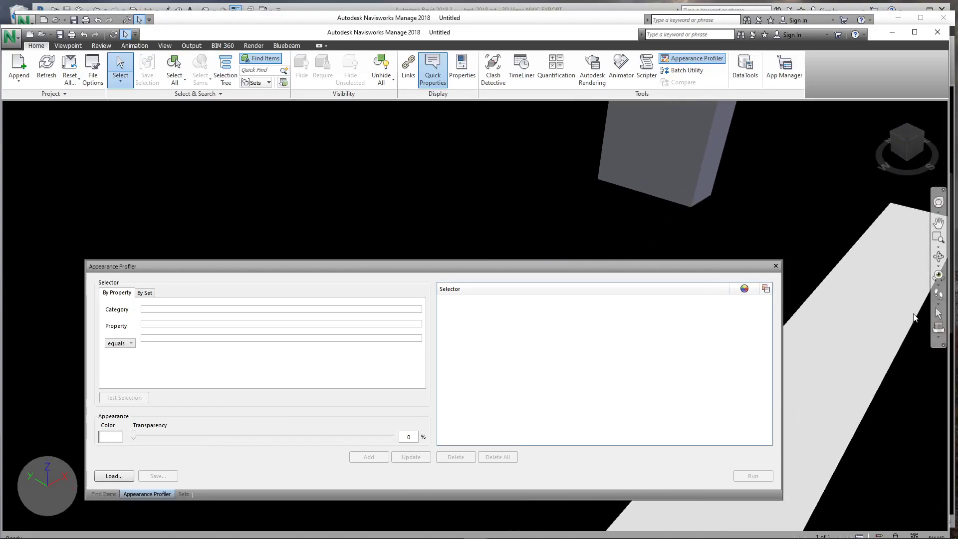
pyautogui.click(938, 339)
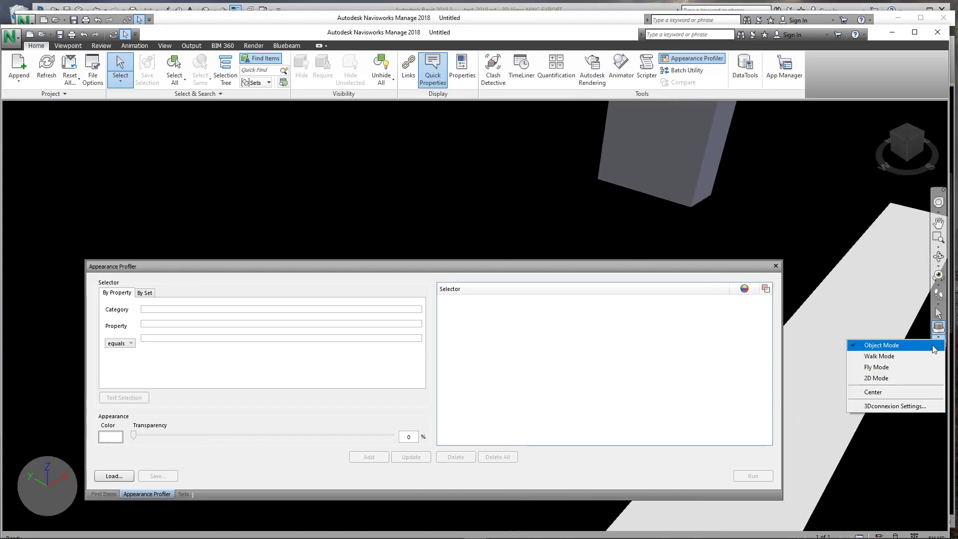
pyautogui.click(890, 357)
pyautogui.scroll(-5, 708, 217)
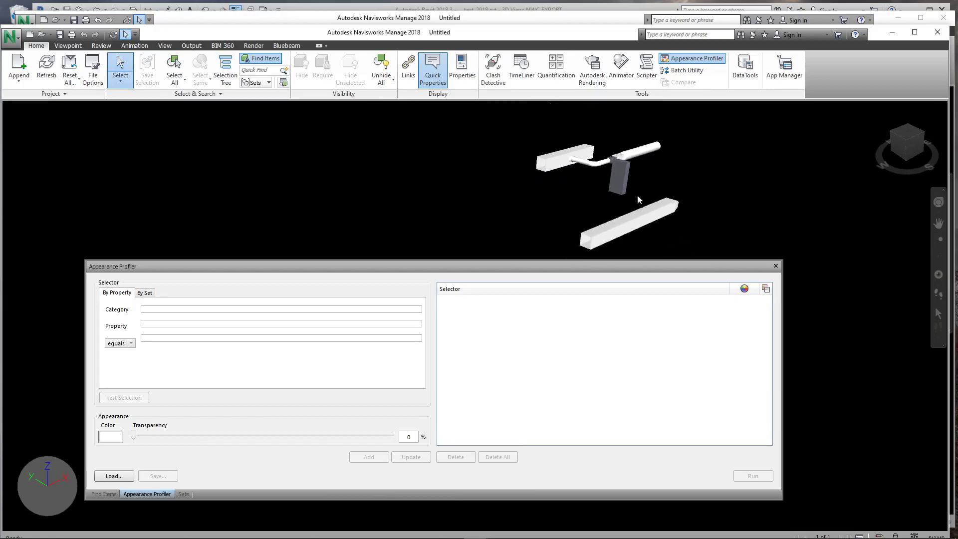
pyautogui.click(636, 194)
pyautogui.click(587, 212)
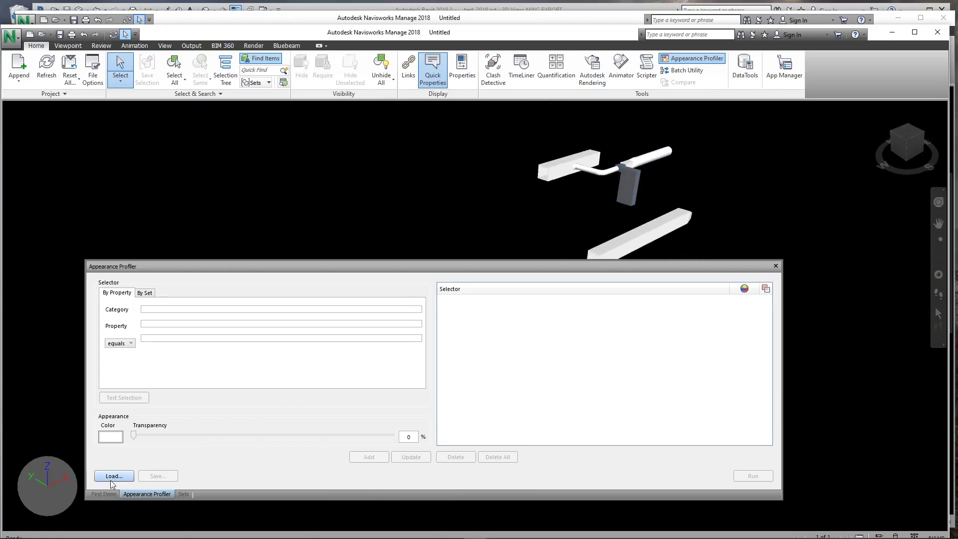
# Import the search sets from DUCT - SETS.xml and expand the DUCT folder
pyautogui.click(184, 494)
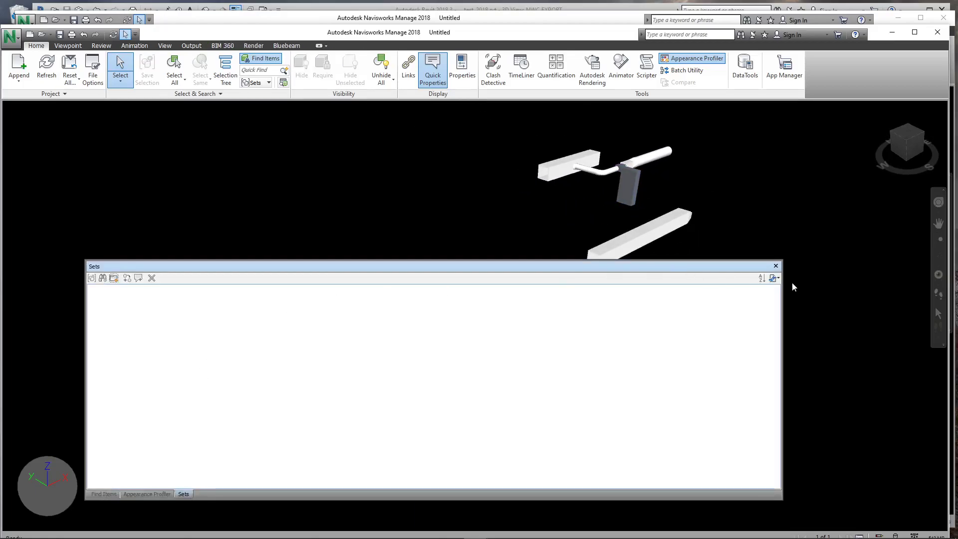
pyautogui.click(773, 278)
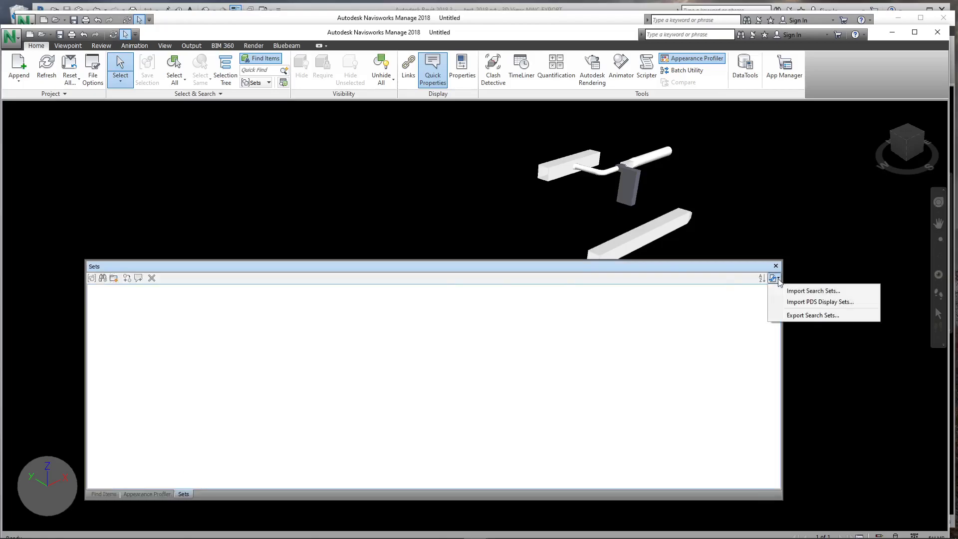
pyautogui.click(811, 291)
pyautogui.click(91, 79)
pyautogui.click(409, 227)
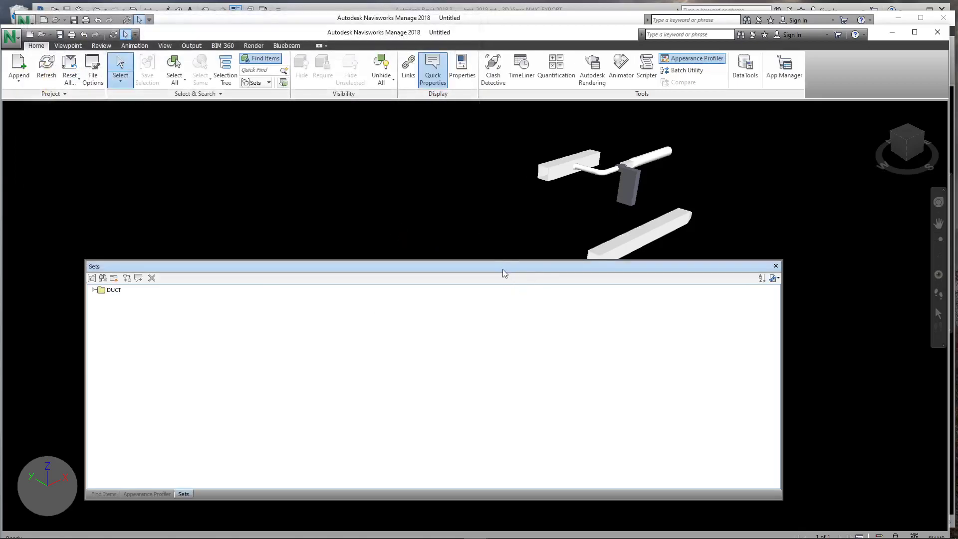
pyautogui.click(94, 290)
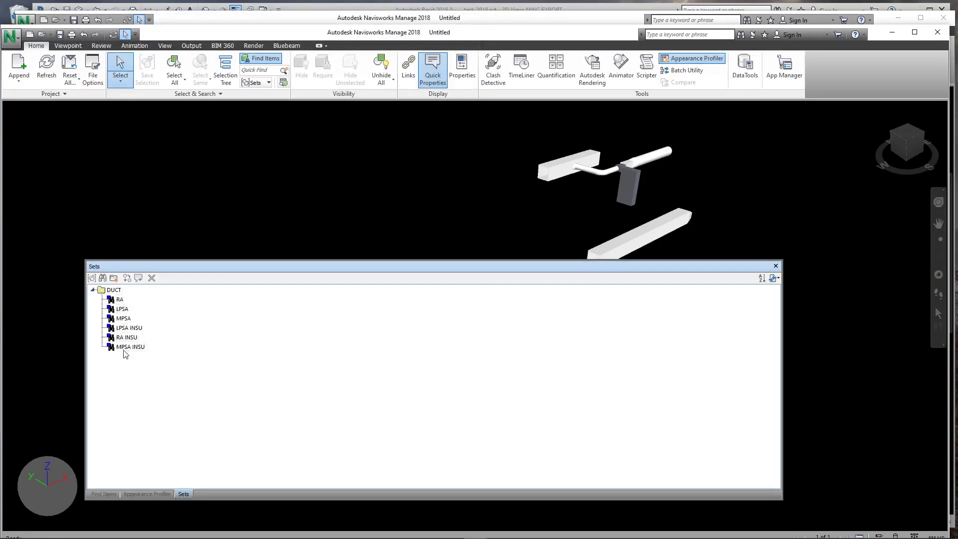
# Load APPERNC PROFILER.dat into the Appearance Profiler
pyautogui.click(146, 493)
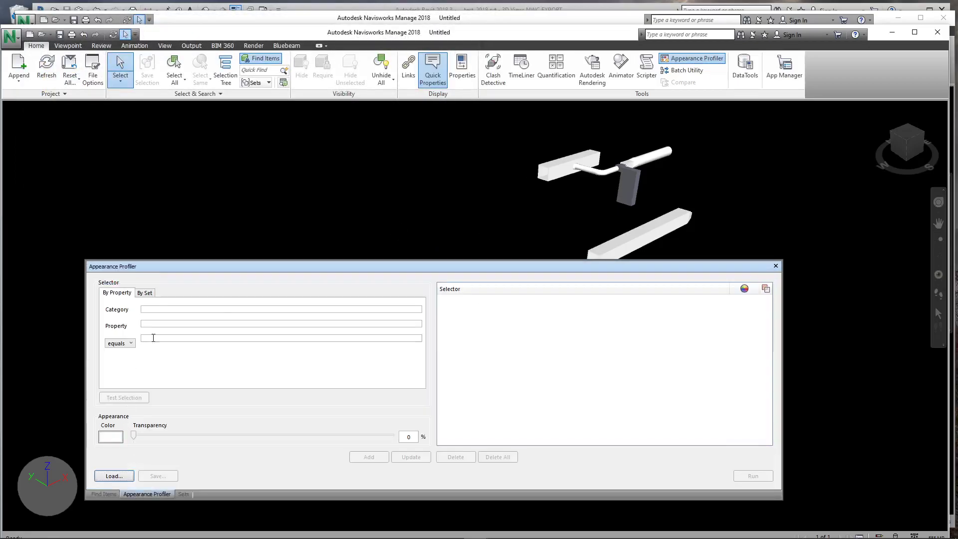
pyautogui.click(115, 476)
pyautogui.click(170, 326)
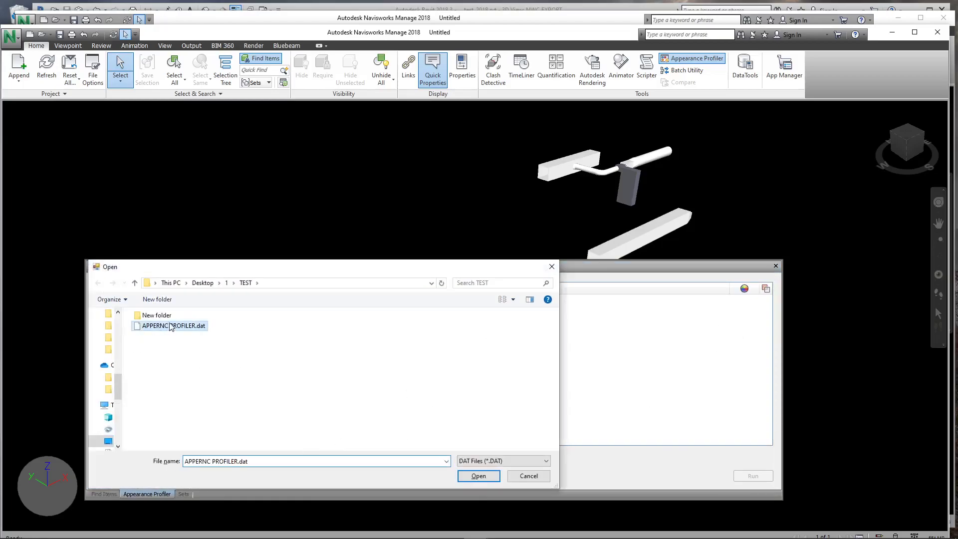
pyautogui.click(479, 476)
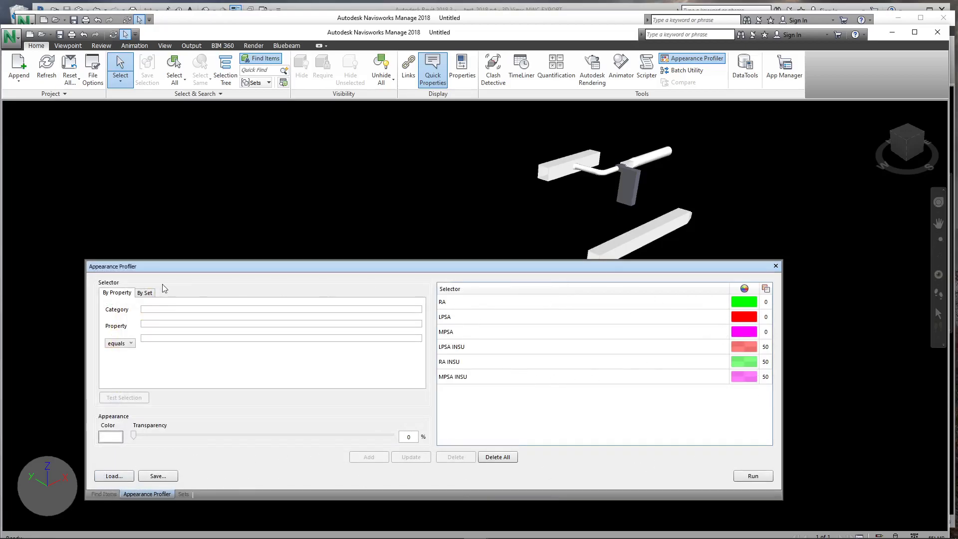
# Refresh the Appearance Profiler's list of sets, expand the DUCT folder and run the loaded profile
pyautogui.click(148, 294)
pyautogui.click(408, 382)
pyautogui.click(107, 305)
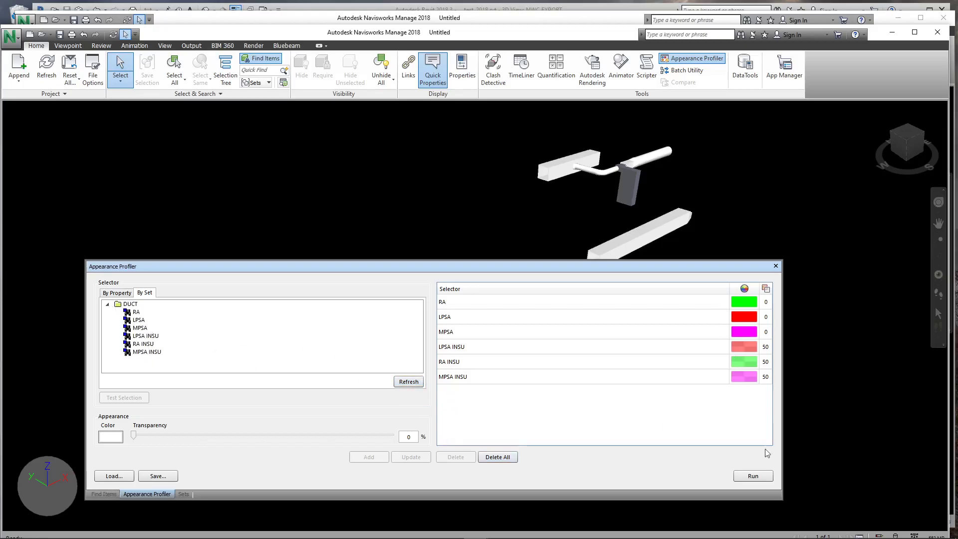
pyautogui.click(752, 476)
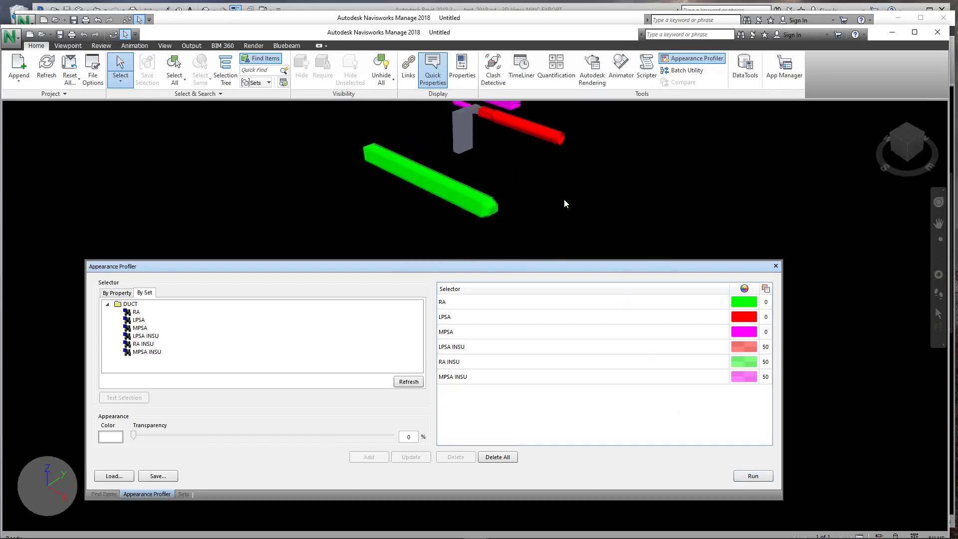
# Change the viewpoint's rendering style to Shaded
pyautogui.rightClick(506, 186)
pyautogui.moveTo(563, 206)
pyautogui.moveTo(682, 245)
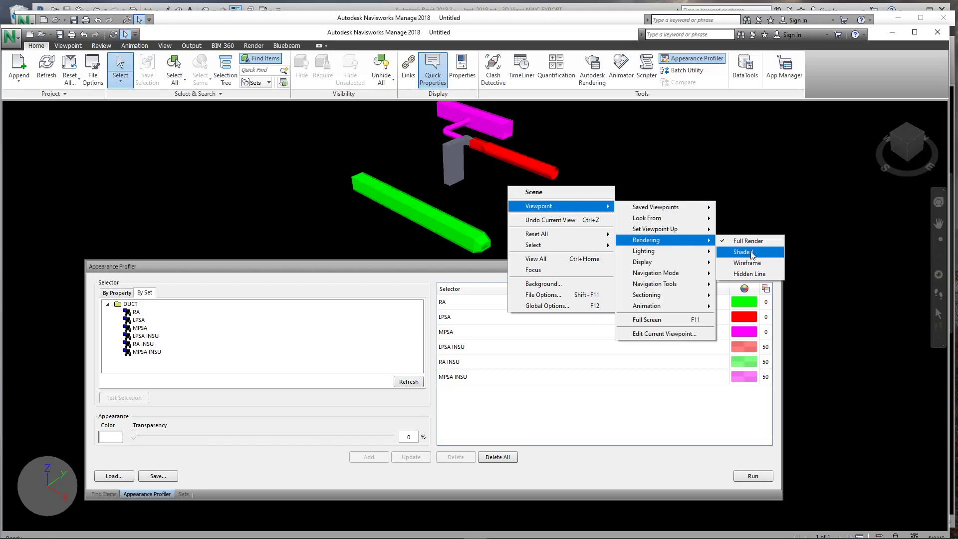
pyautogui.click(751, 252)
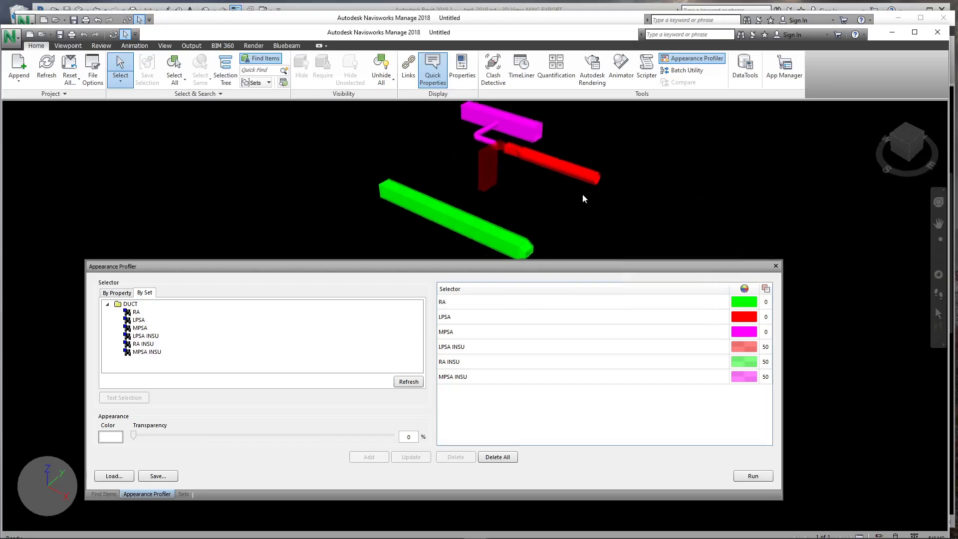